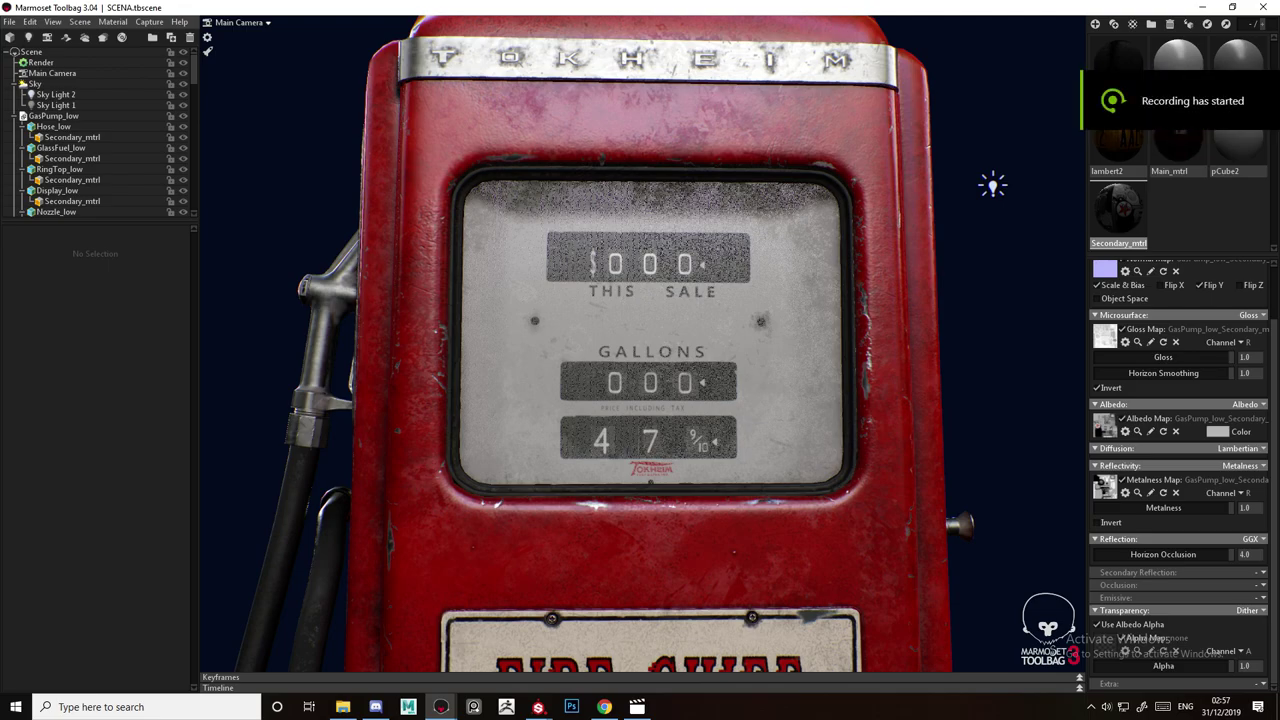
Examine the finished gas pump's glass display window and the gauge face behind it from several angles.
alt+drag(620, 380, 590, 325)
scroll(642, 344, down, 4)
scroll(642, 344, up, 4)
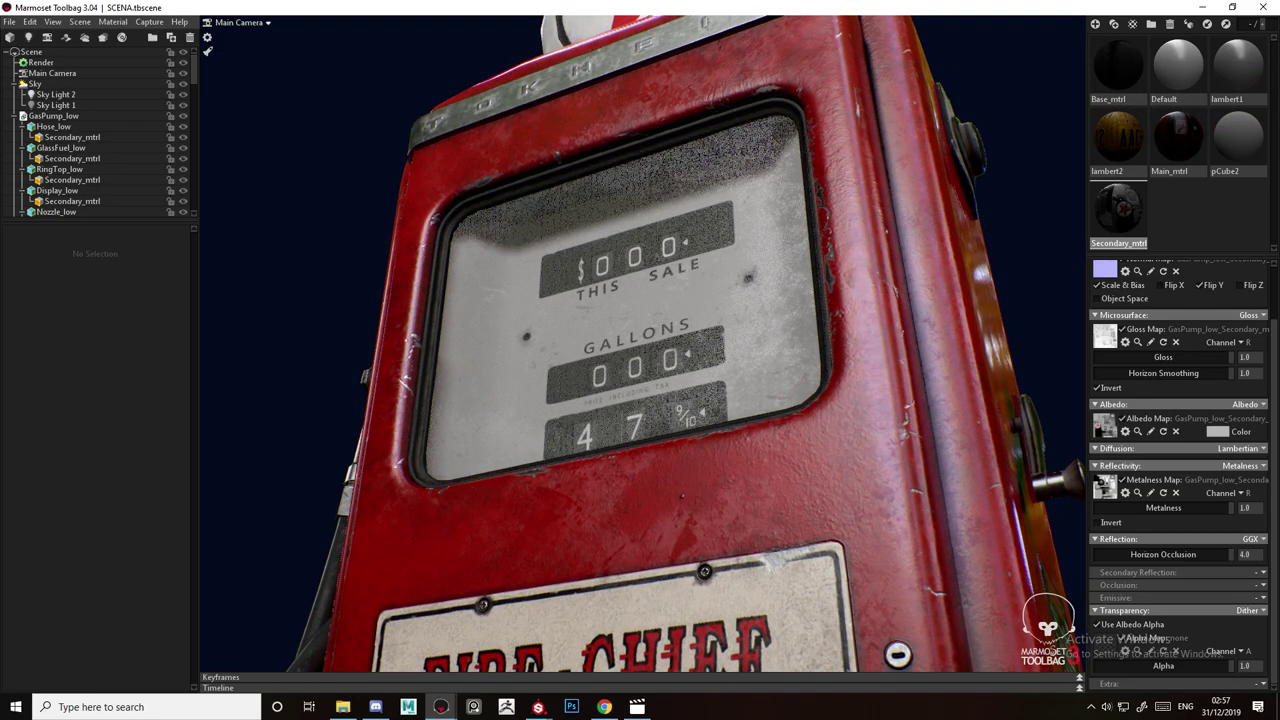
alt+drag(590, 325, 750, 332)
scroll(642, 344, up, 2)
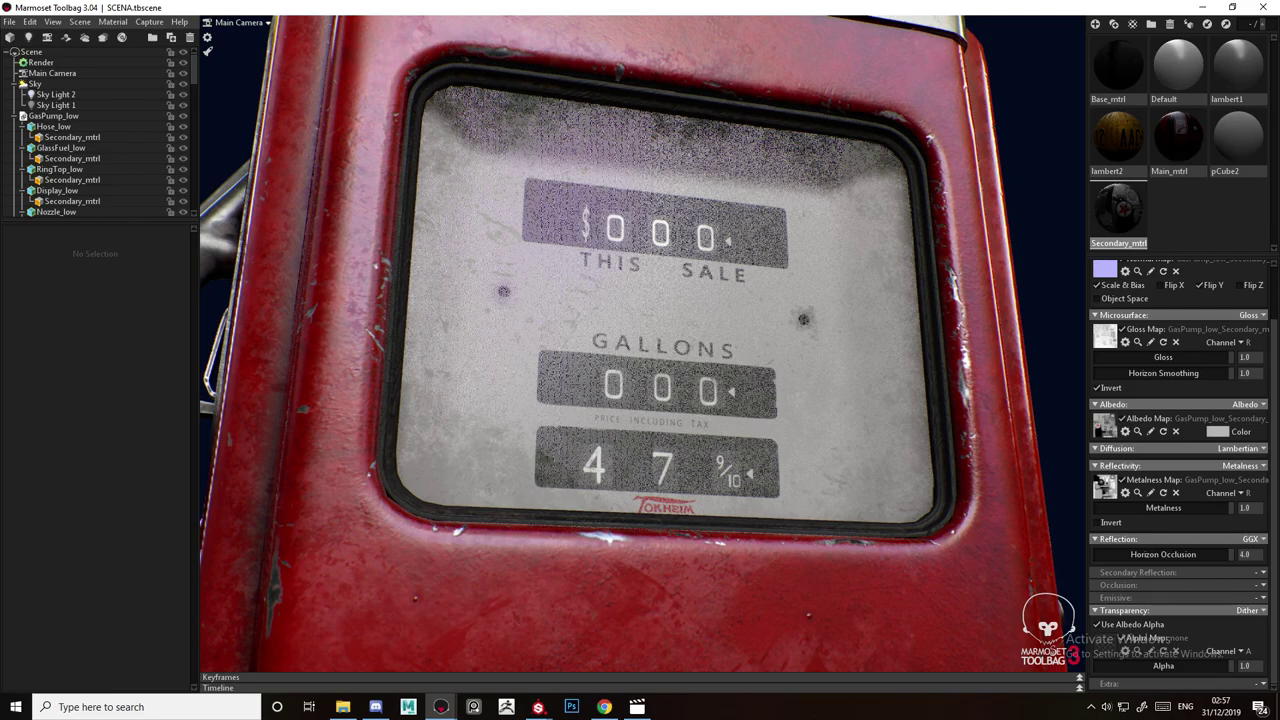
alt+drag(750, 332, 610, 327)
Switch to Substance Painter and assign the pbr-metal-rough-with-alpha-blending shader to the gas pump's Main shader.
key(alt+Tab)
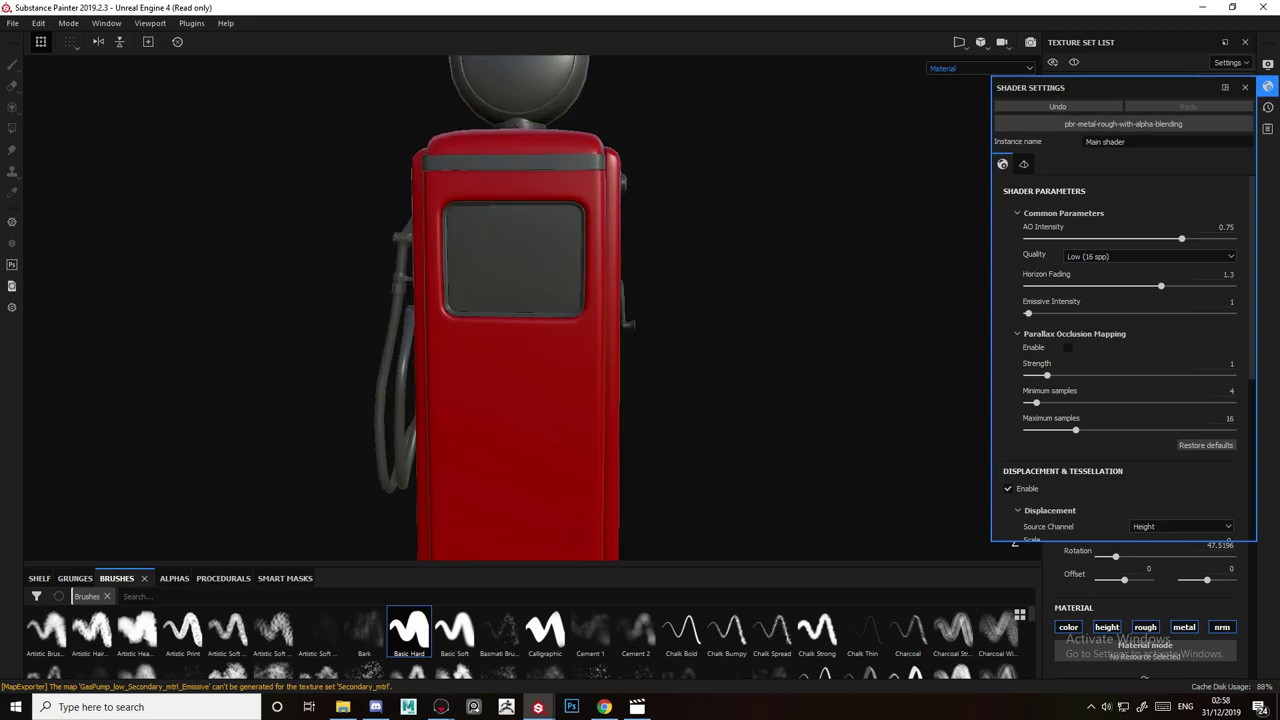
alt+right_drag(600, 213, 490, 212)
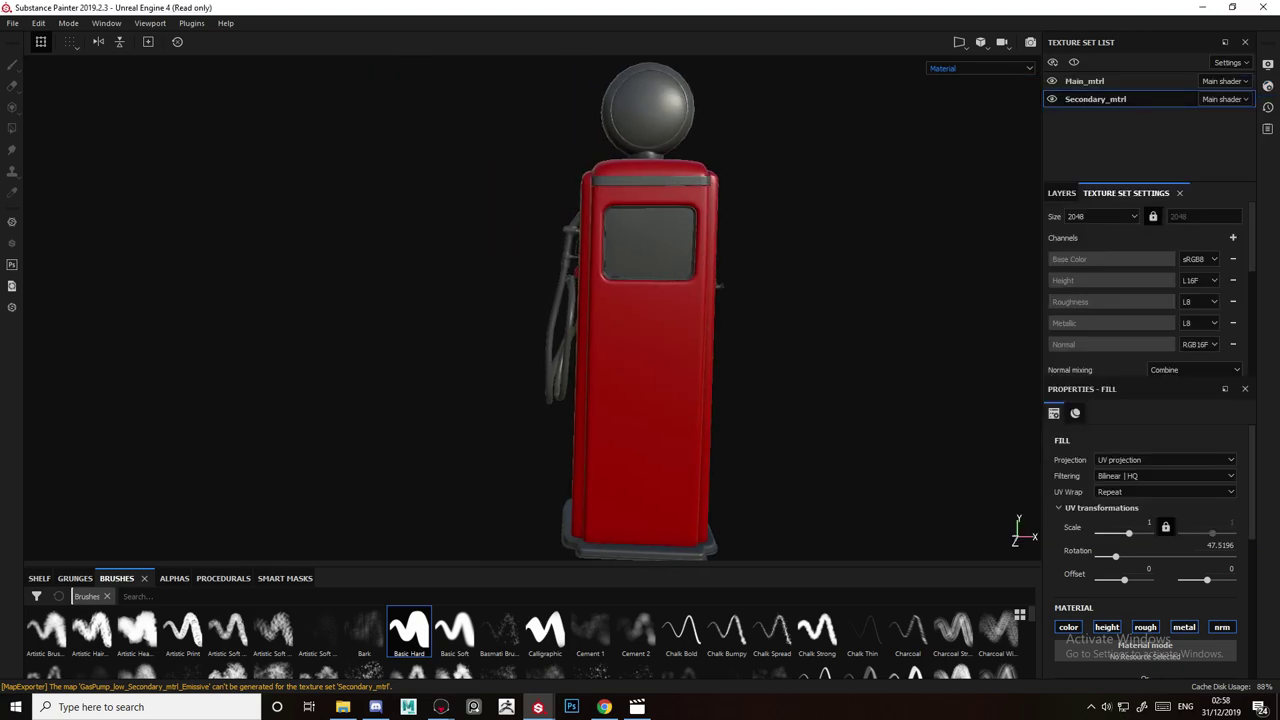
mouse_move(560, 260)
alt+mouse_down()
mouse_move(690, 275)
mouse_move(580, 262)
alt+mouse_up()
alt+right_drag(580, 262, 780, 262)
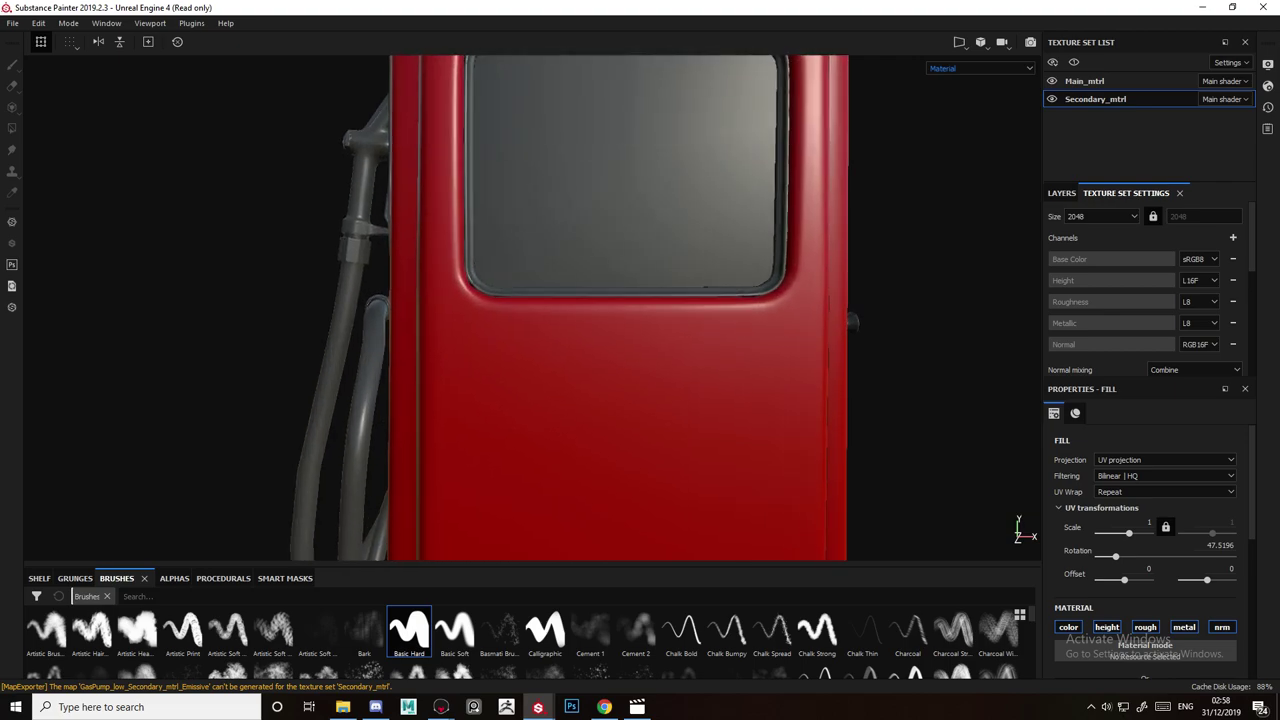
alt+middle_drag(660, 240, 604, 433)
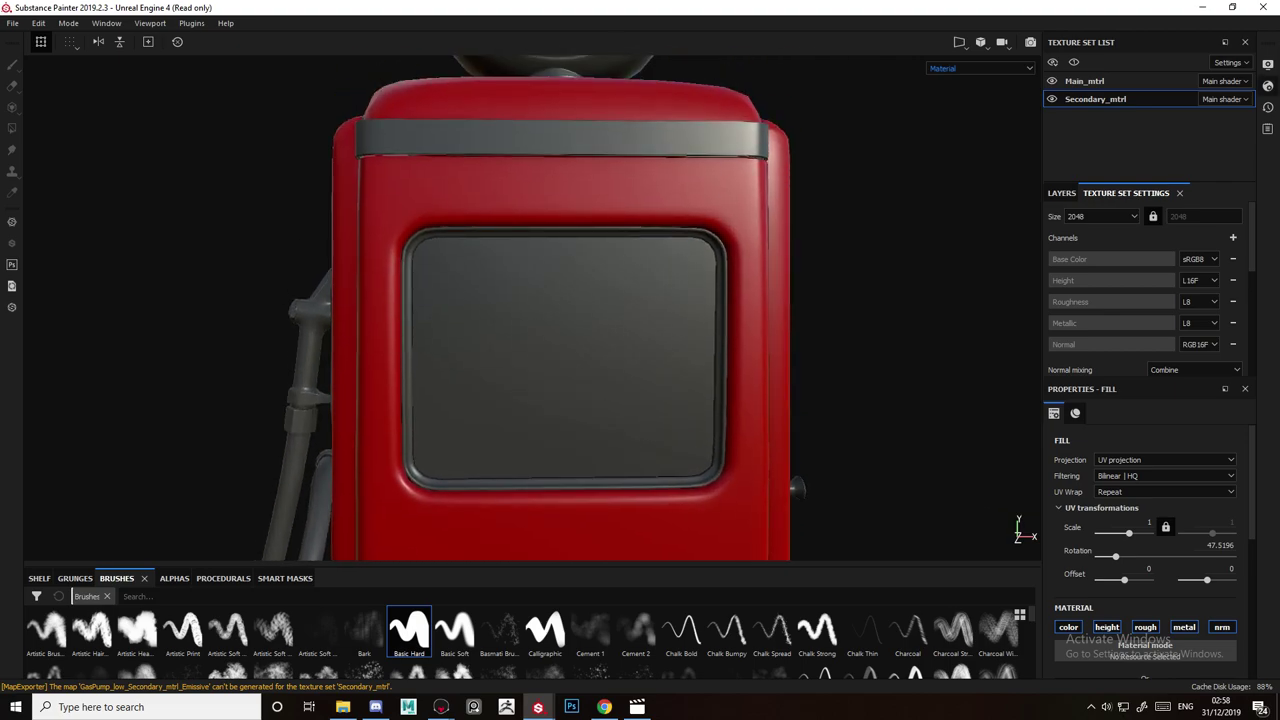
click(1268, 65)
click(1268, 86)
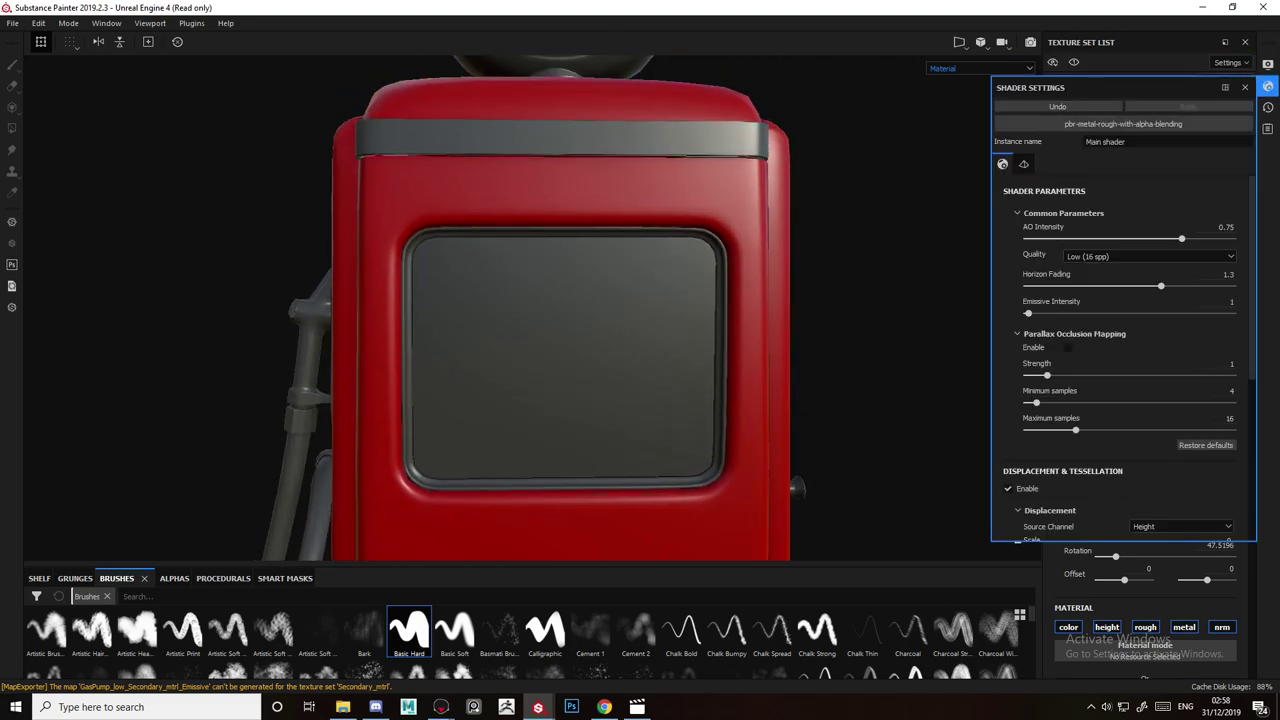
drag(1125, 88, 1077, 91)
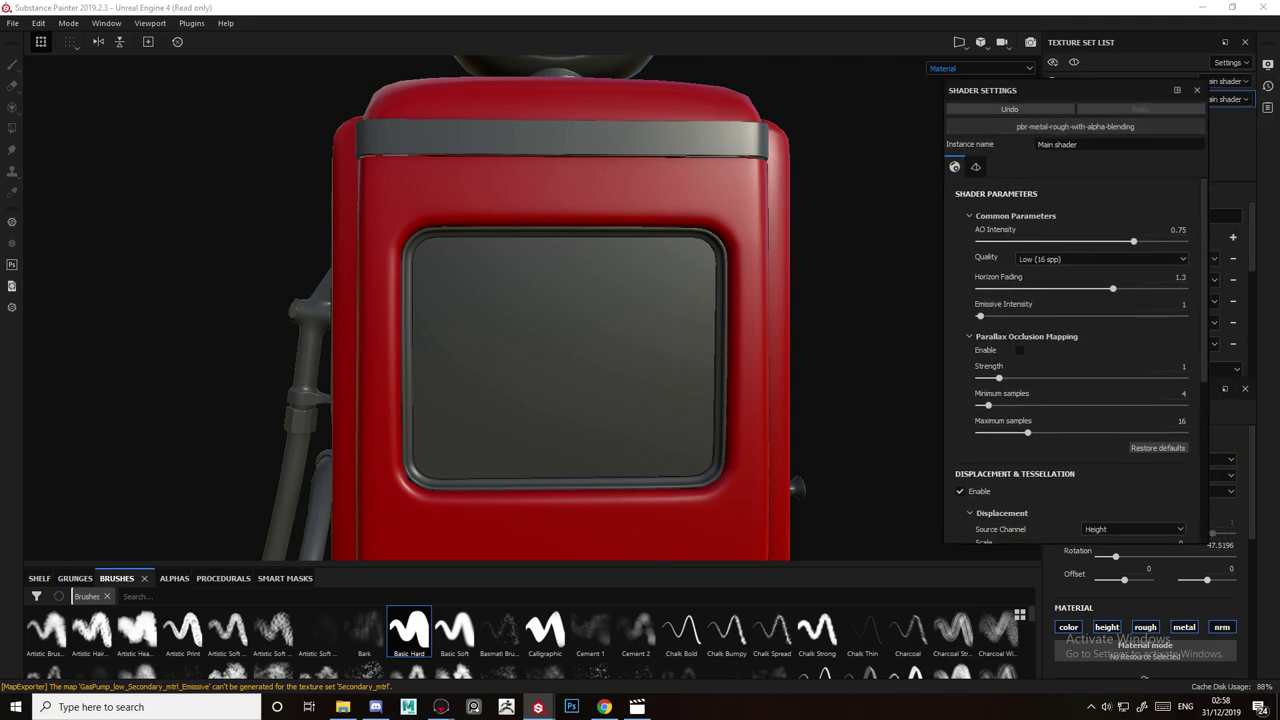
click(1028, 124)
click(1003, 127)
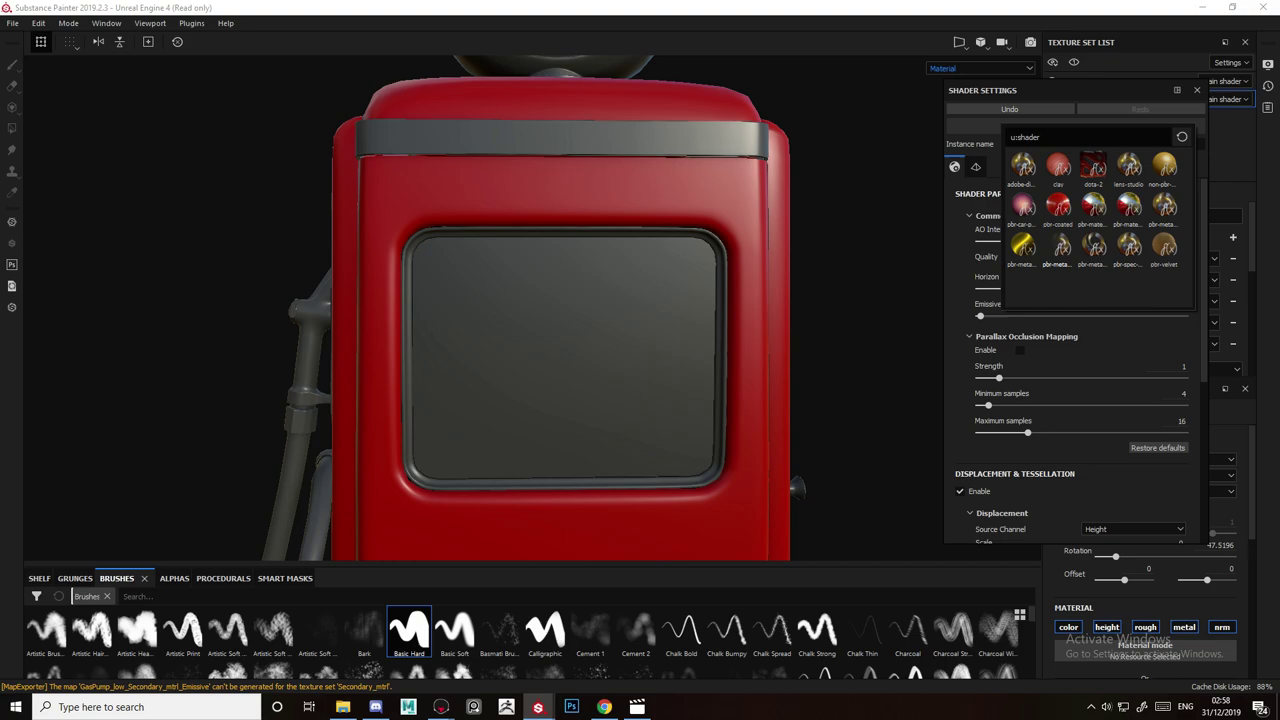
mouse_move(1060, 245)
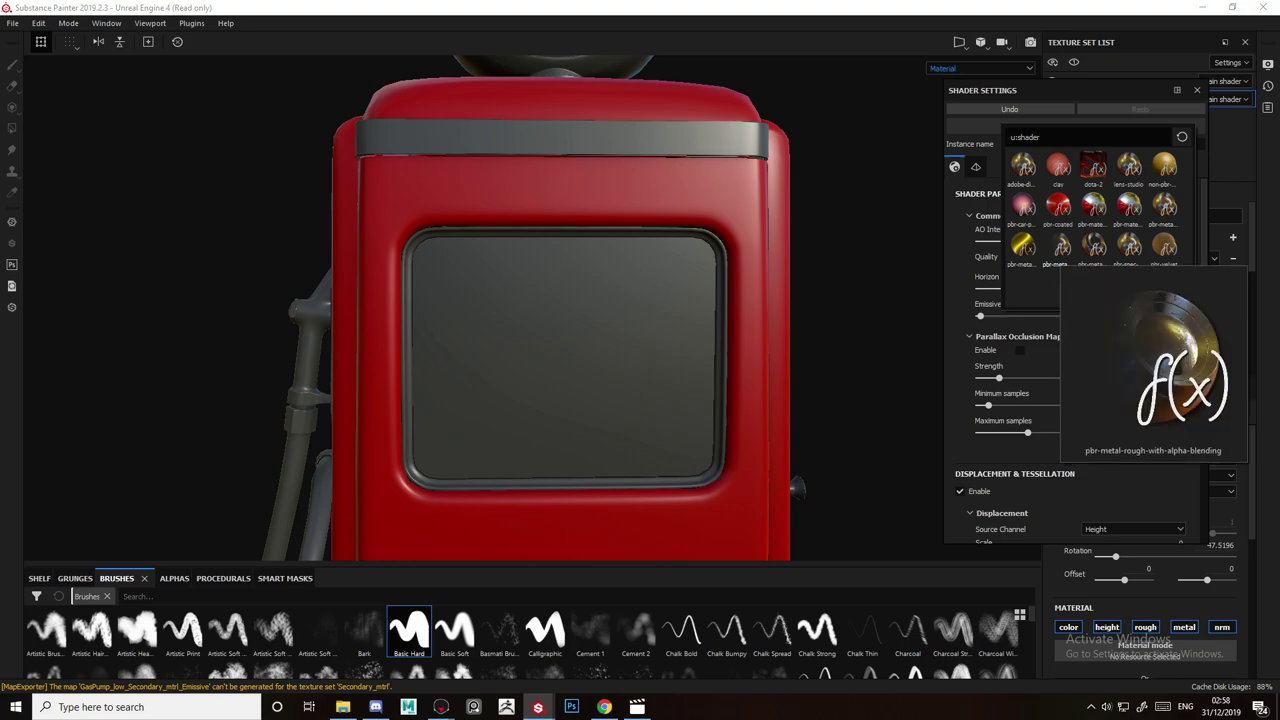
click(1060, 245)
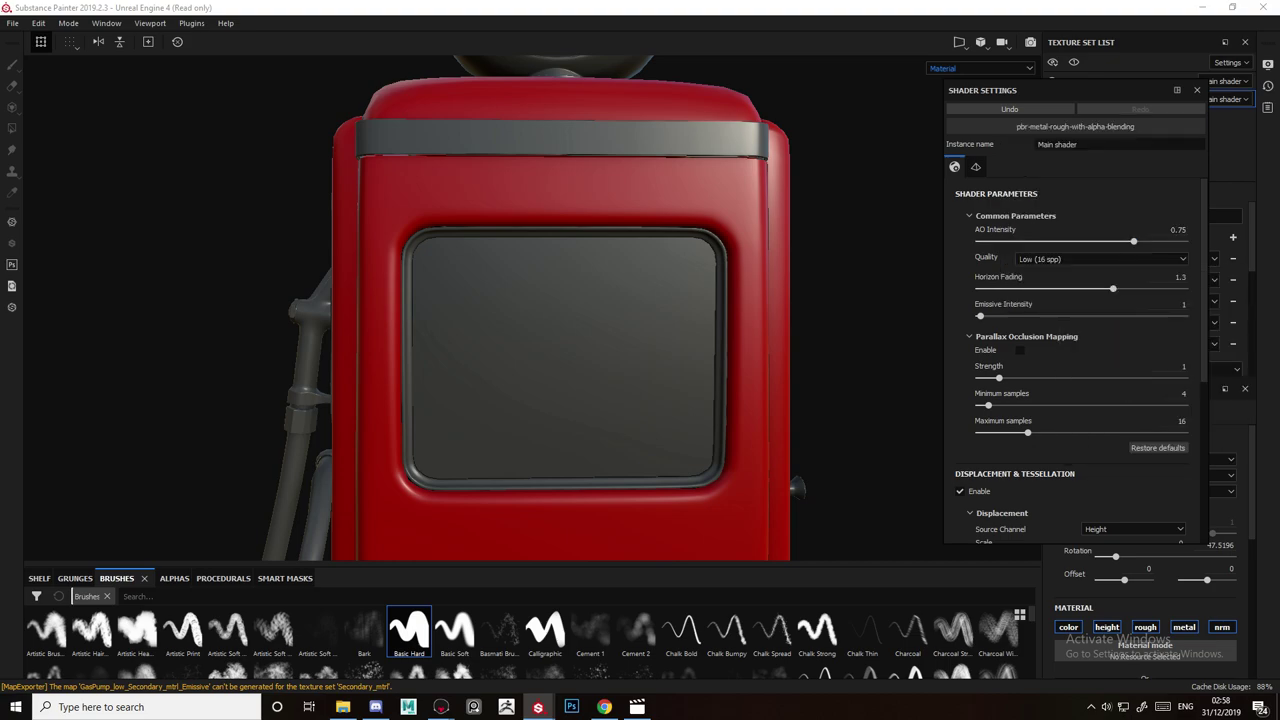
click(1197, 90)
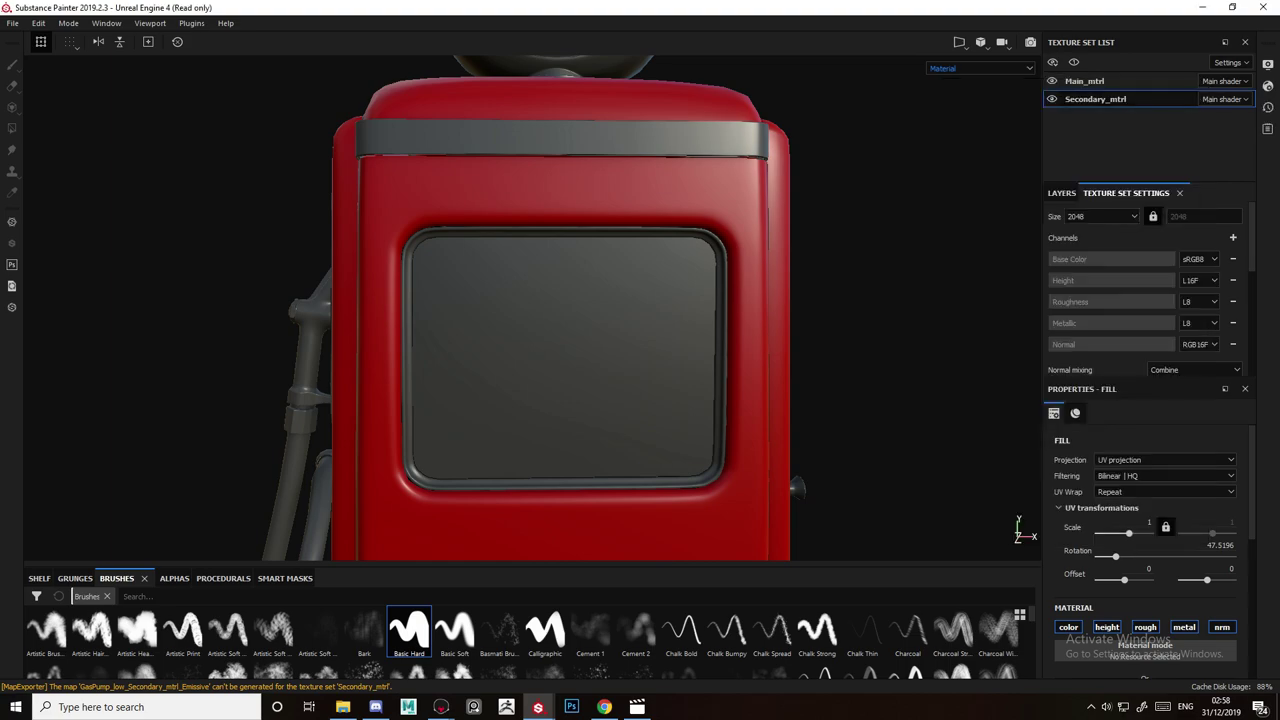
Add an Opacity channel to the Secondary_mtrl texture set.
click(1233, 237)
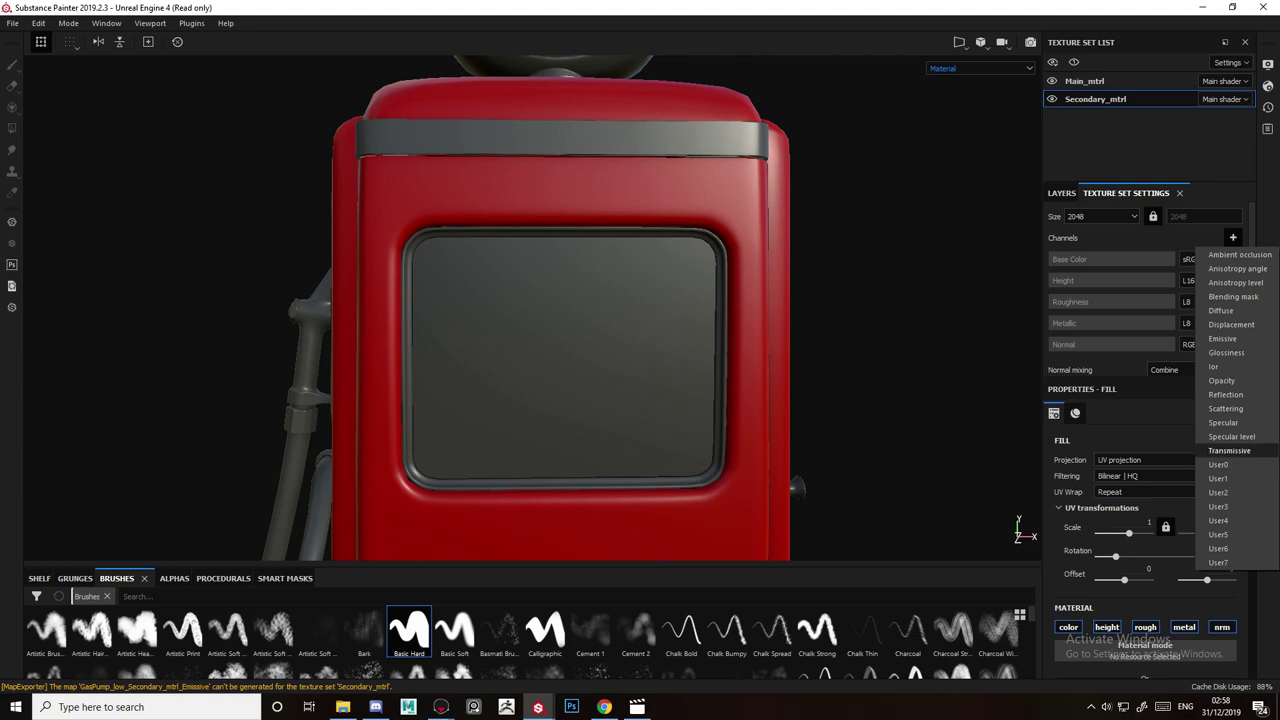
click(1222, 380)
scroll(1150, 300, down, 1)
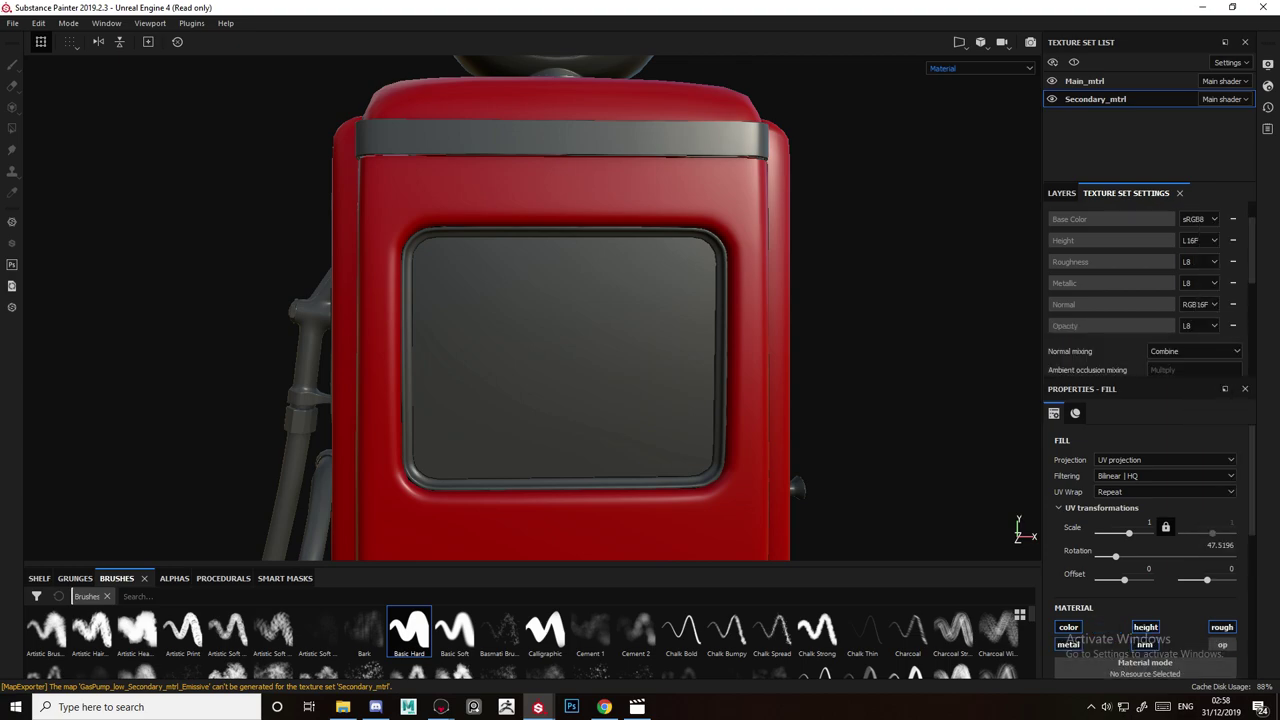
Add a fill layer with a black mask above Fill layer 1 in the Secondary_mtrl texture set.
click(1062, 193)
scroll(565, 340, up, 2)
scroll(532, 308, down, 2)
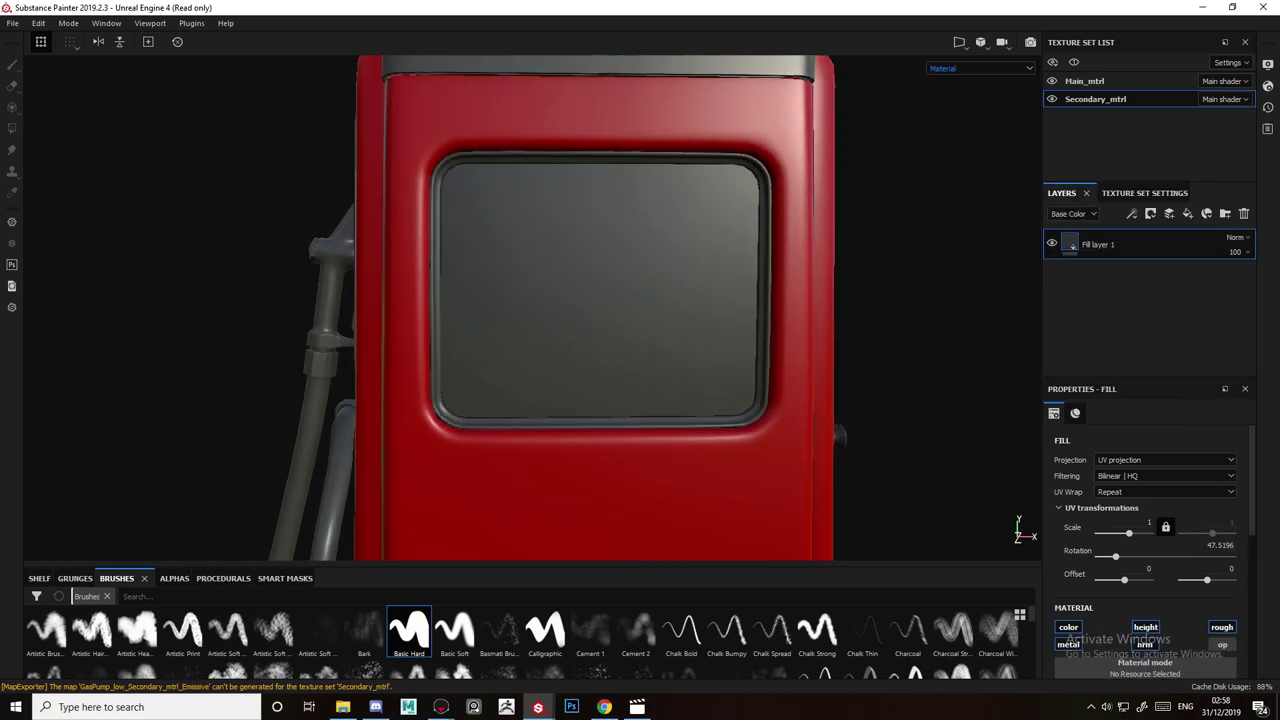
click(1188, 214)
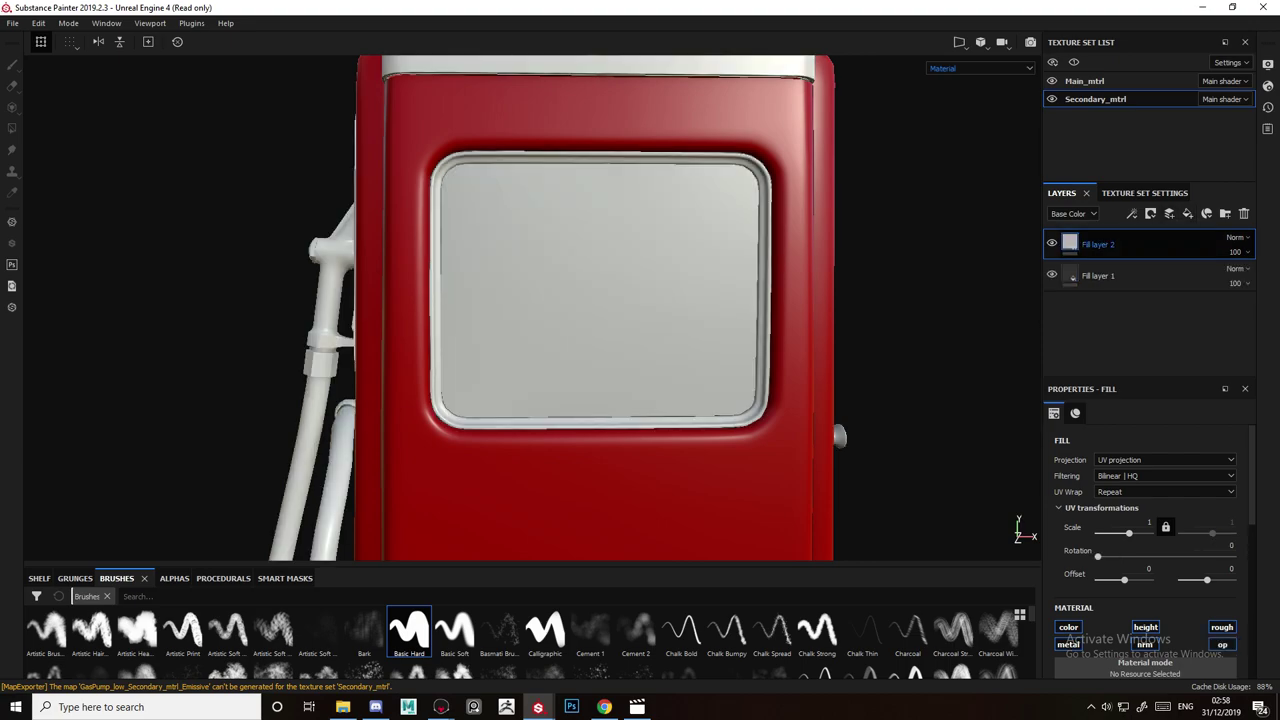
right_click(1136, 244)
click(1135, 22)
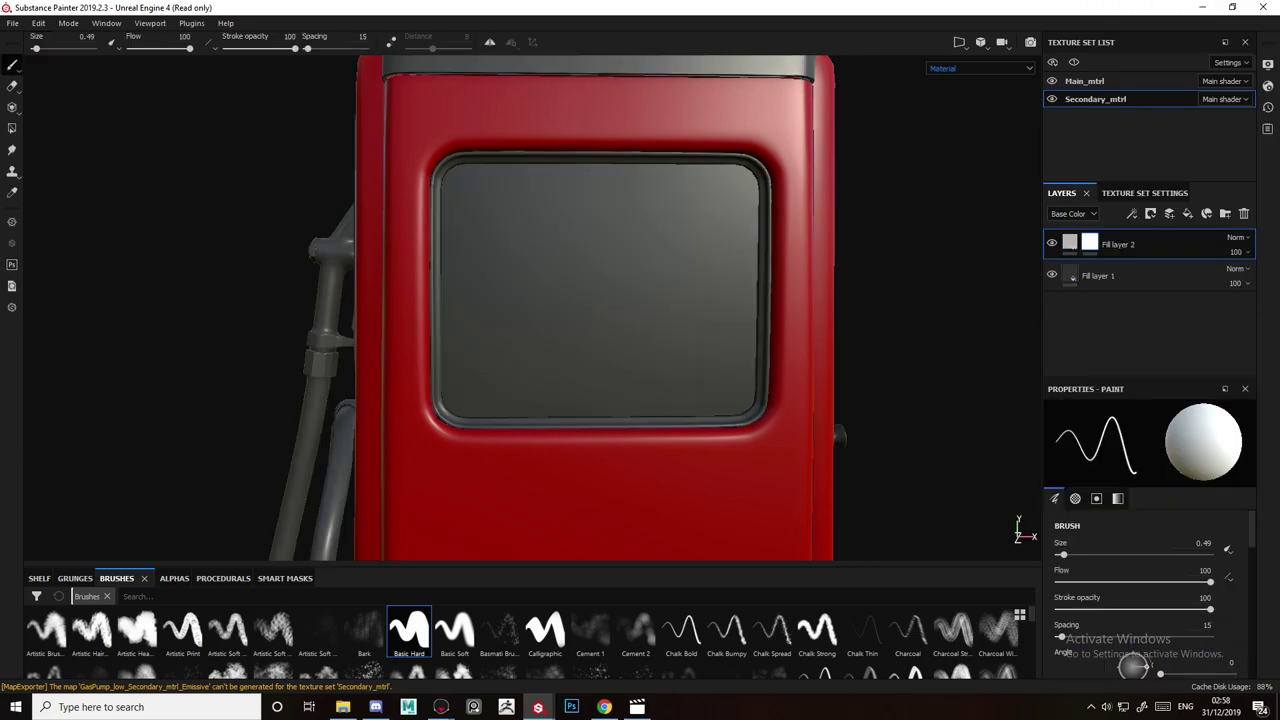
Reveal the new fill layer only on the pump's window glass by polygon-filling that UV island white in the mask.
key(4)
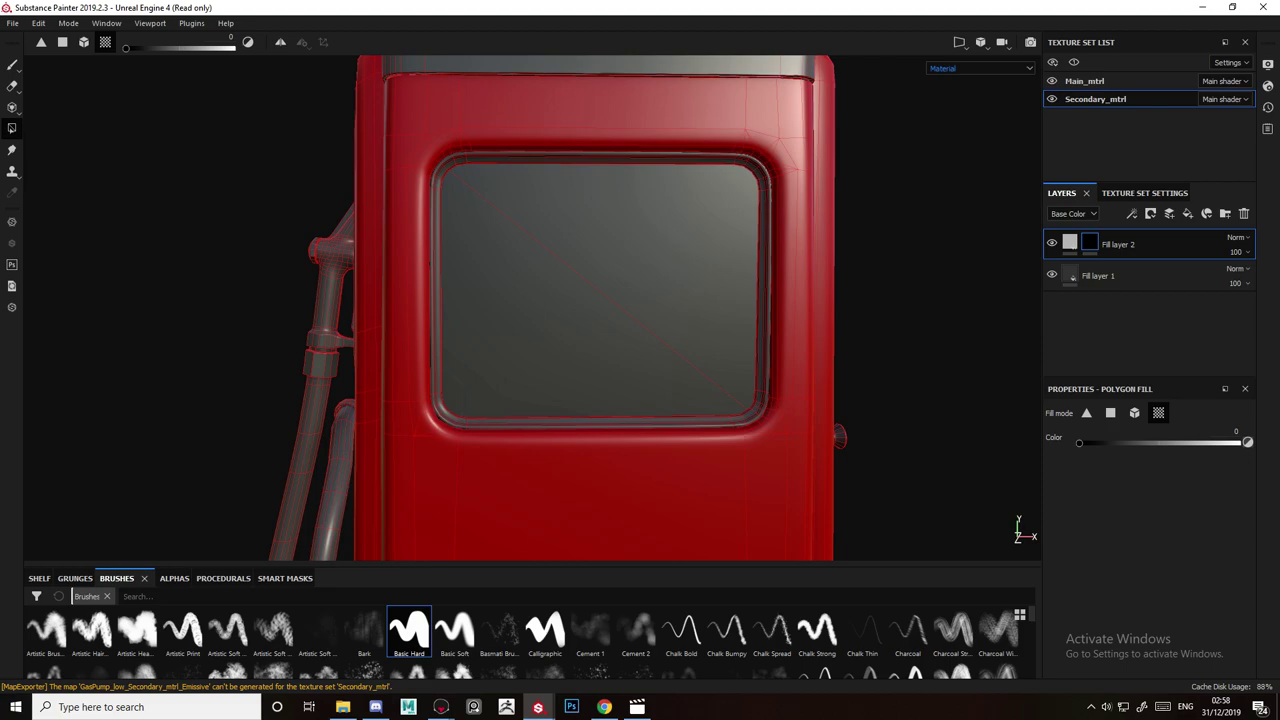
click(612, 296)
alt+drag(612, 300, 562, 290)
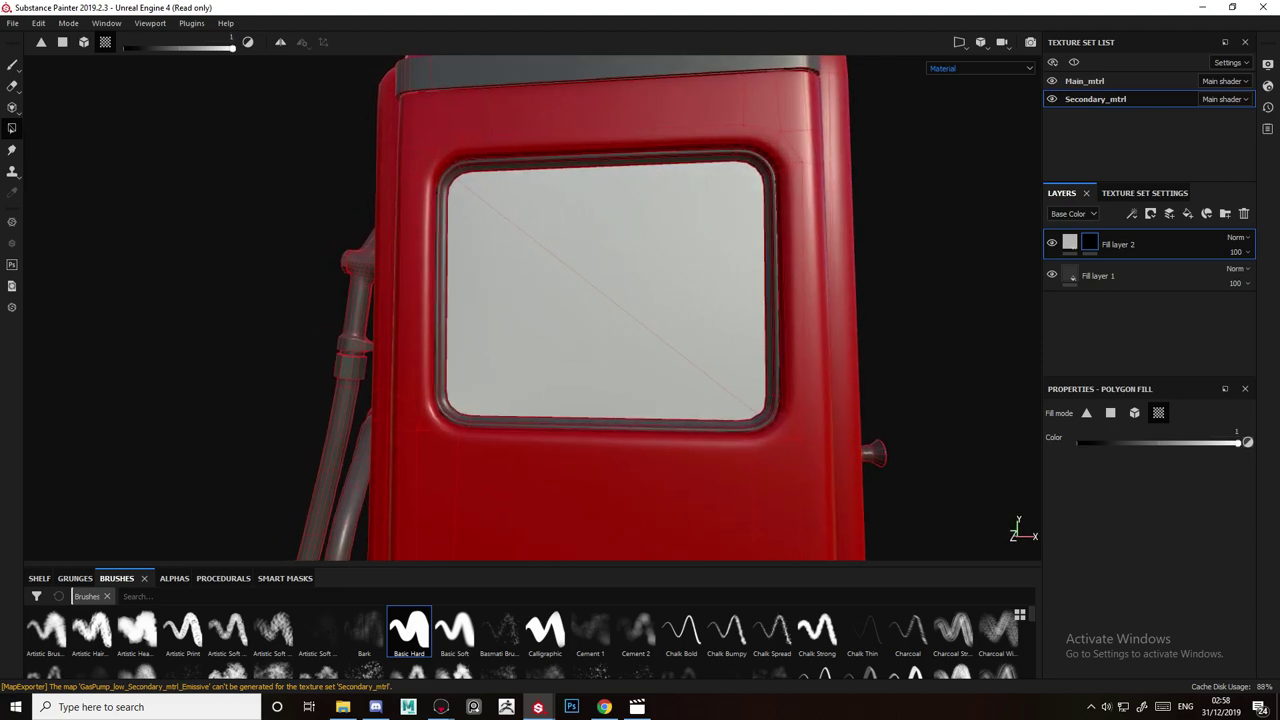
Rename the glass fill layer Opacity and keep only its roughness and opacity channels active.
click(1070, 243)
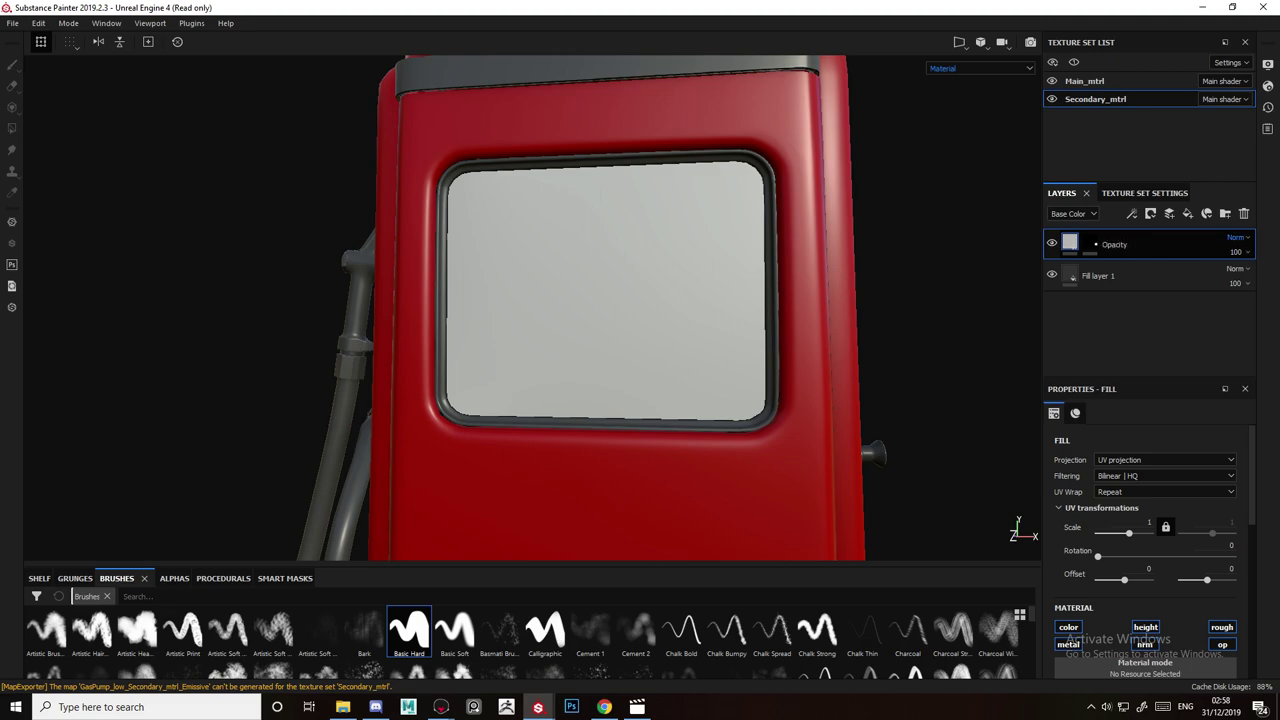
scroll(1145, 540, down, 3)
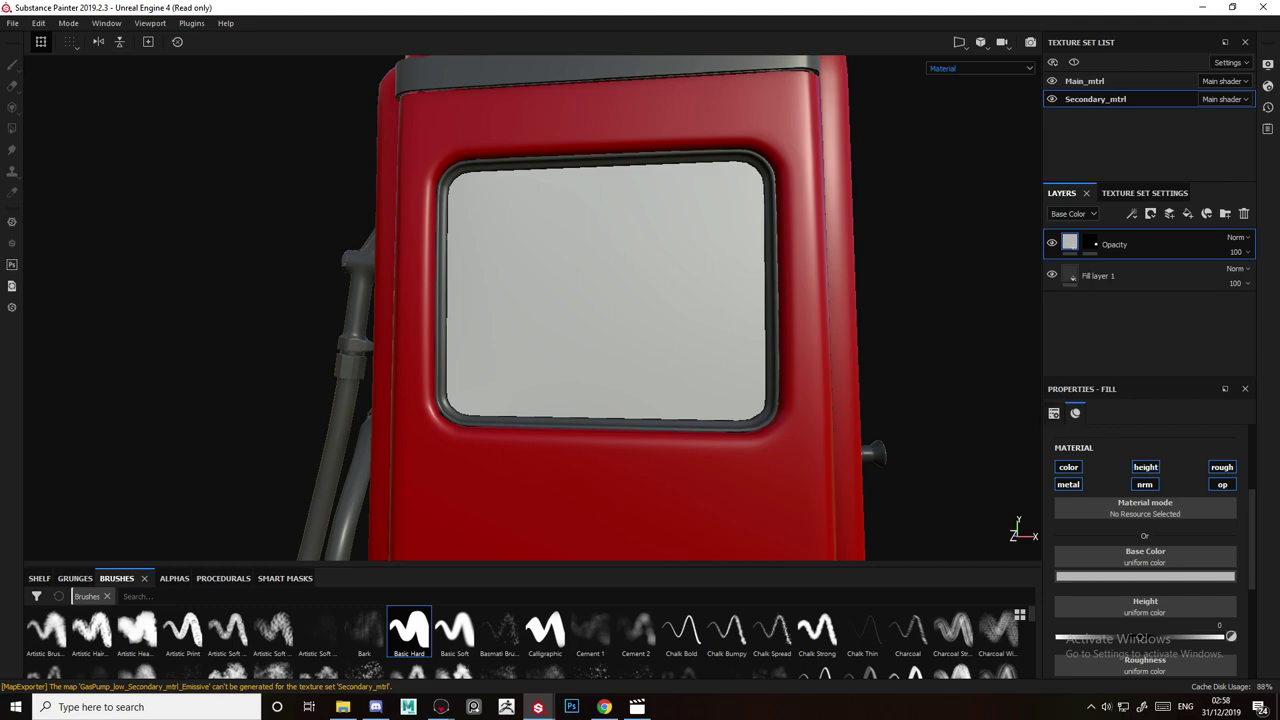
alt+click(1222, 485)
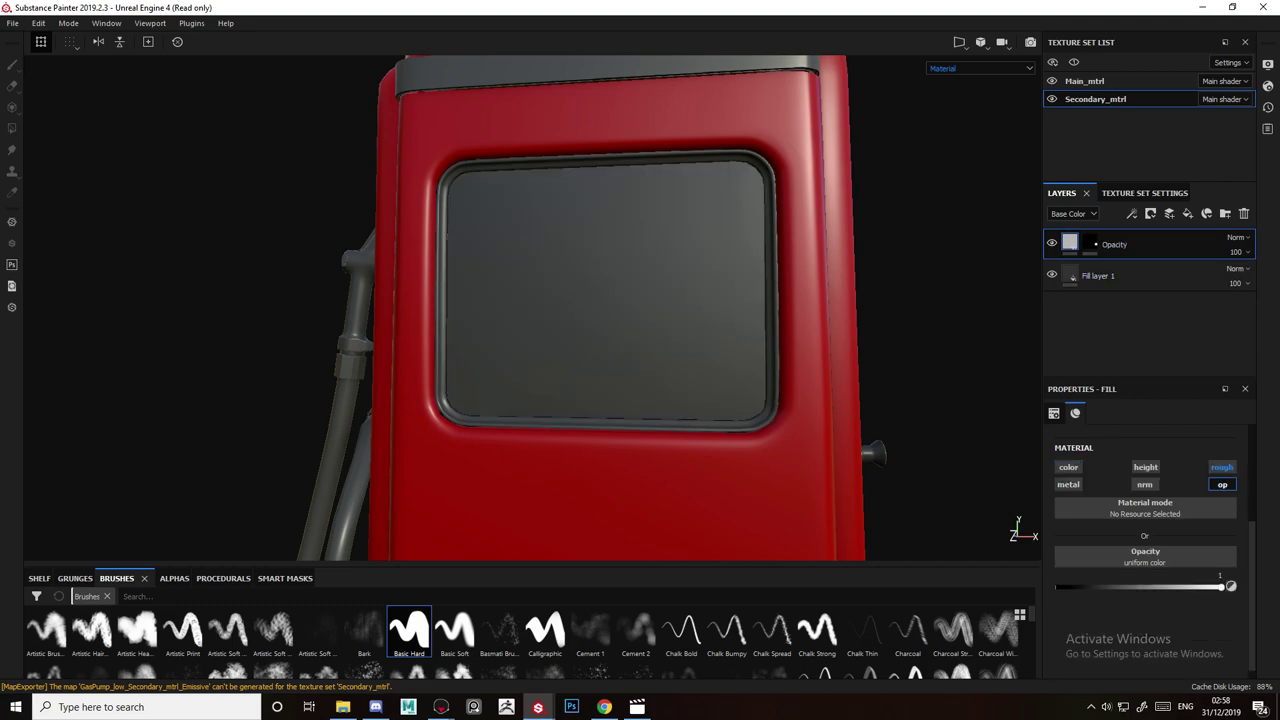
click(1222, 467)
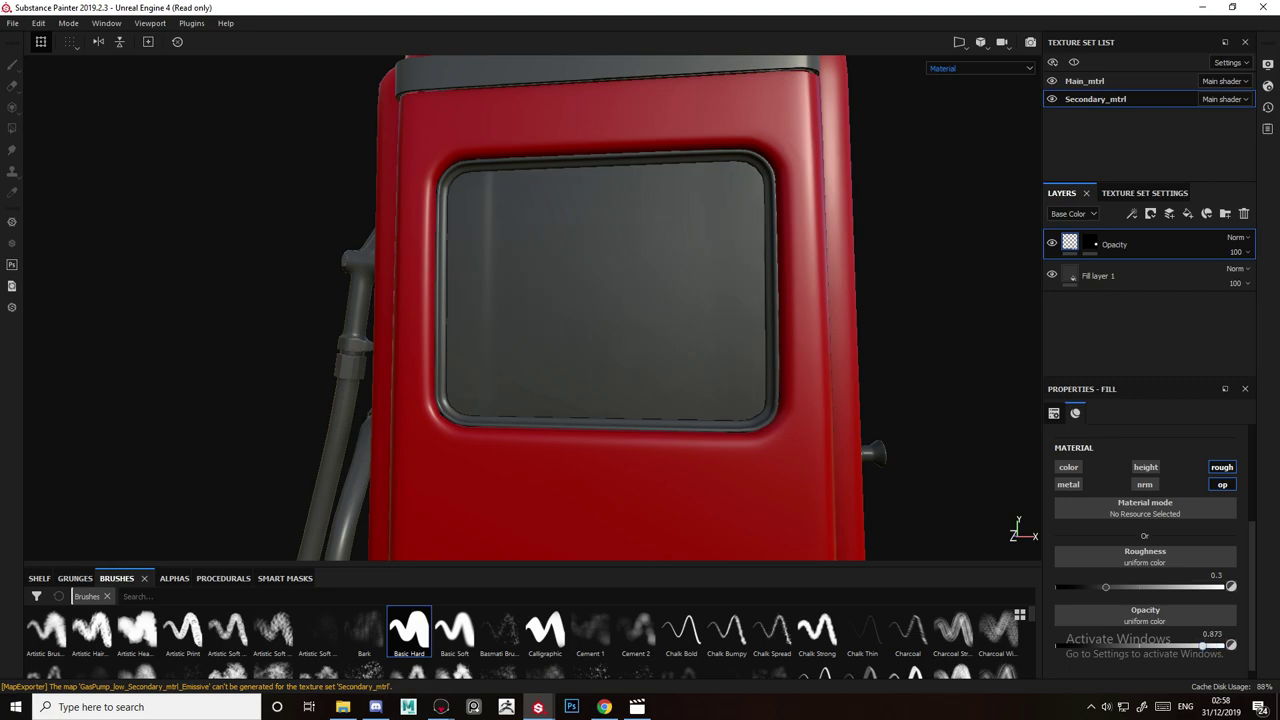
Lower the glass layer's opacity channel value to about 0.26.
drag(1203, 646, 1055, 646)
alt+drag(660, 380, 745, 325)
scroll(745, 325, up, 2)
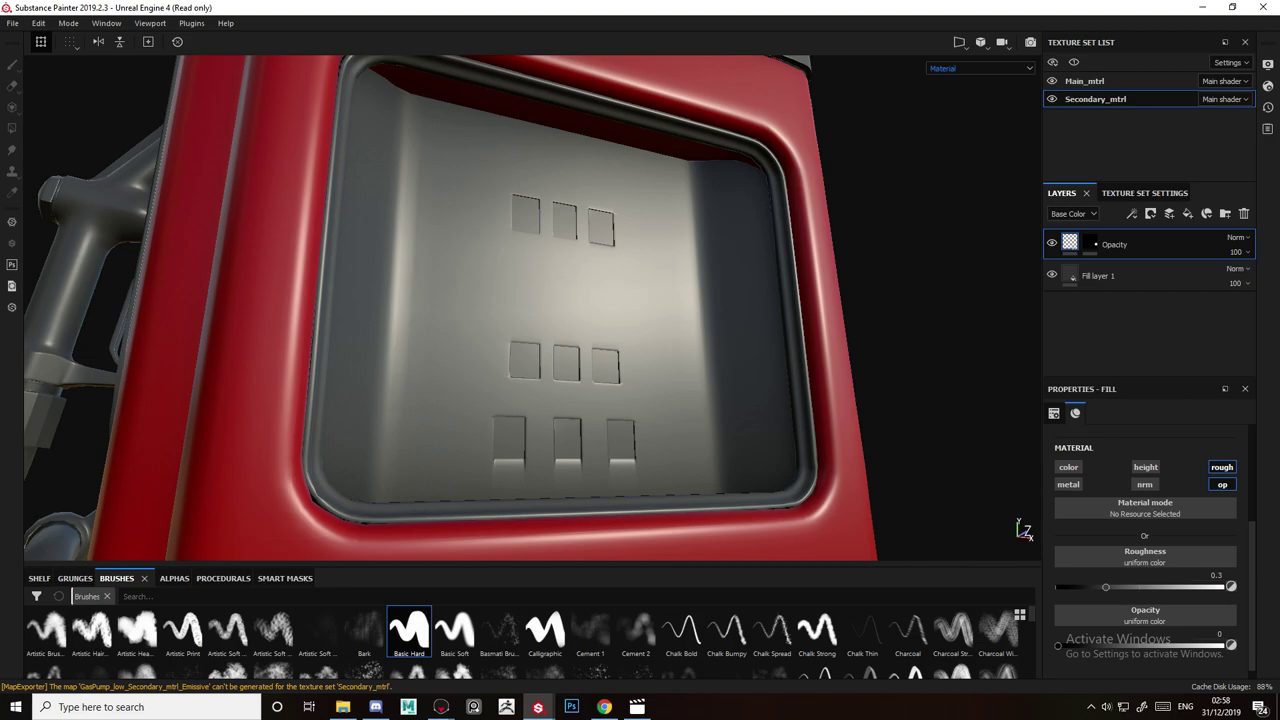
alt+drag(745, 325, 690, 325)
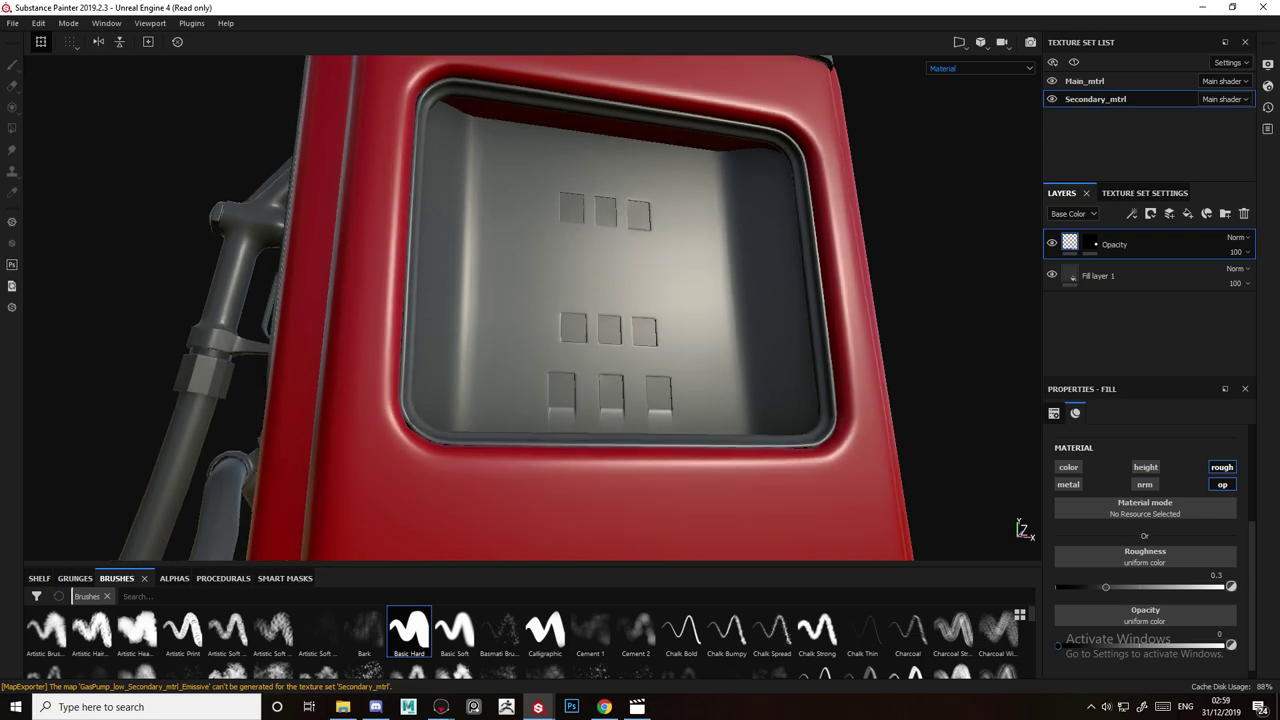
drag(1057, 645, 1106, 645)
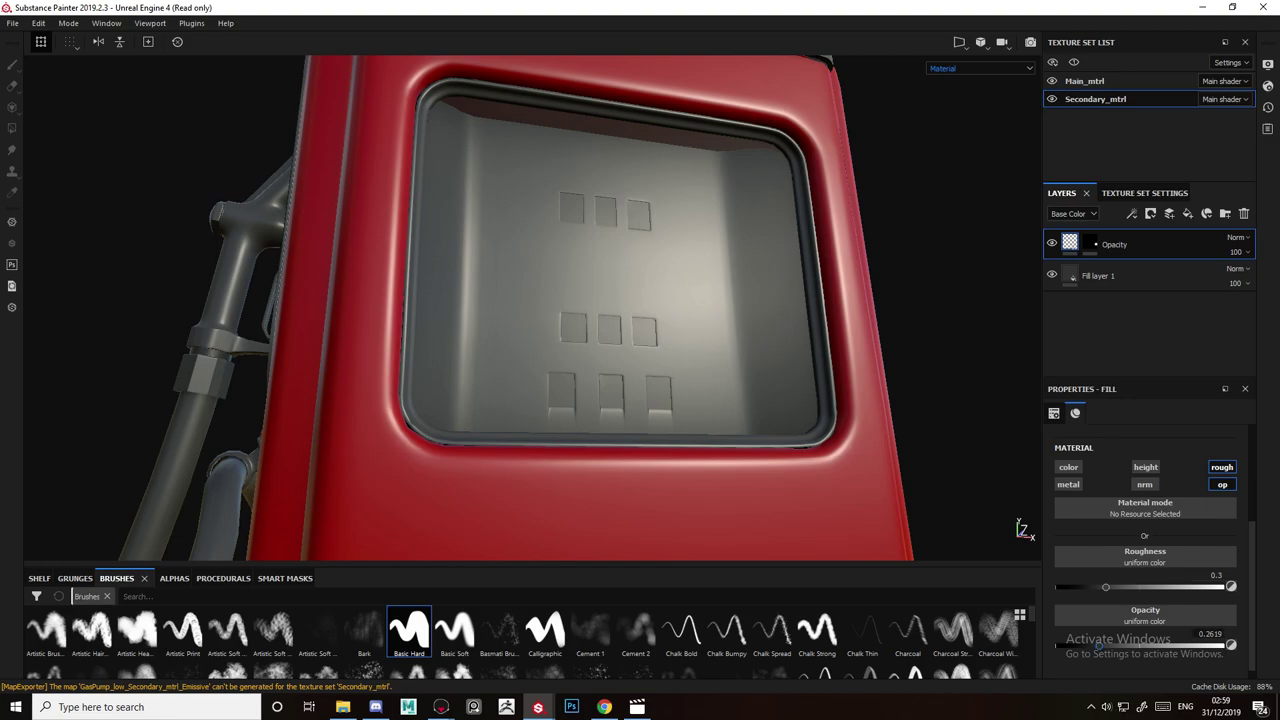
Lower the glass layer's roughness to about 0.17 for sharper reflections.
alt+drag(560, 330, 600, 325)
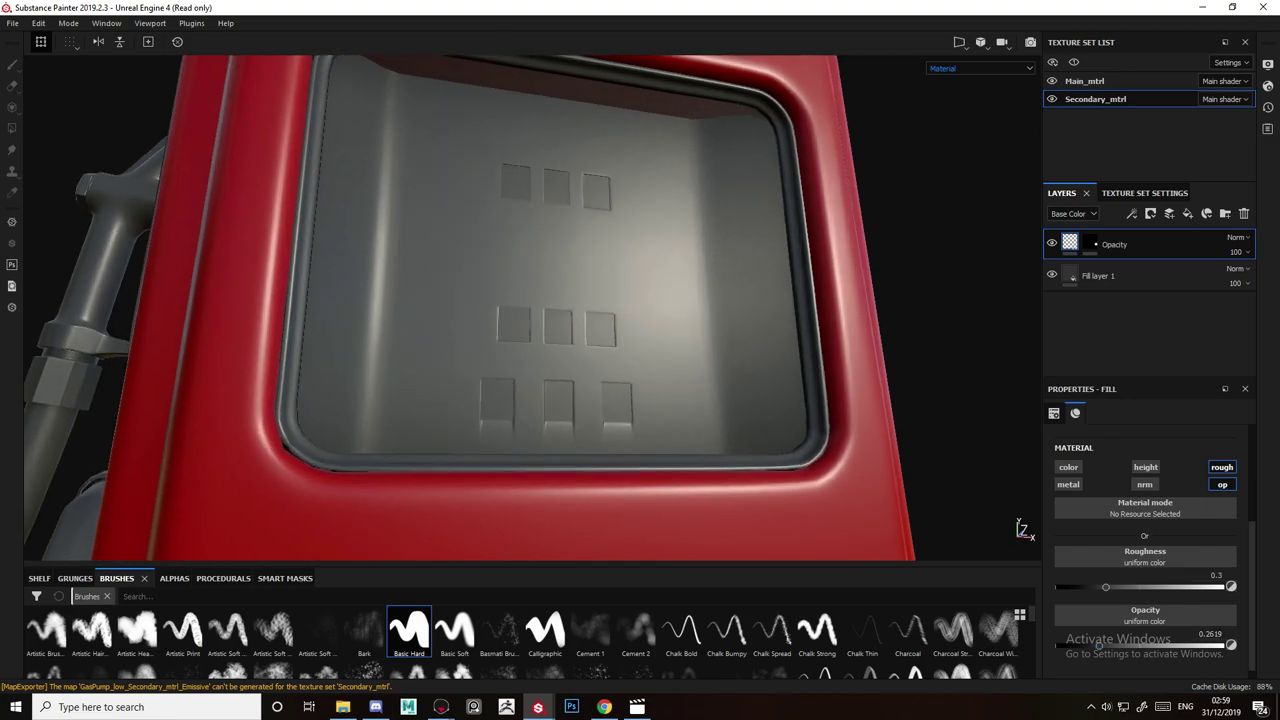
alt+right_drag(600, 325, 540, 330)
alt+drag(600, 320, 555, 310)
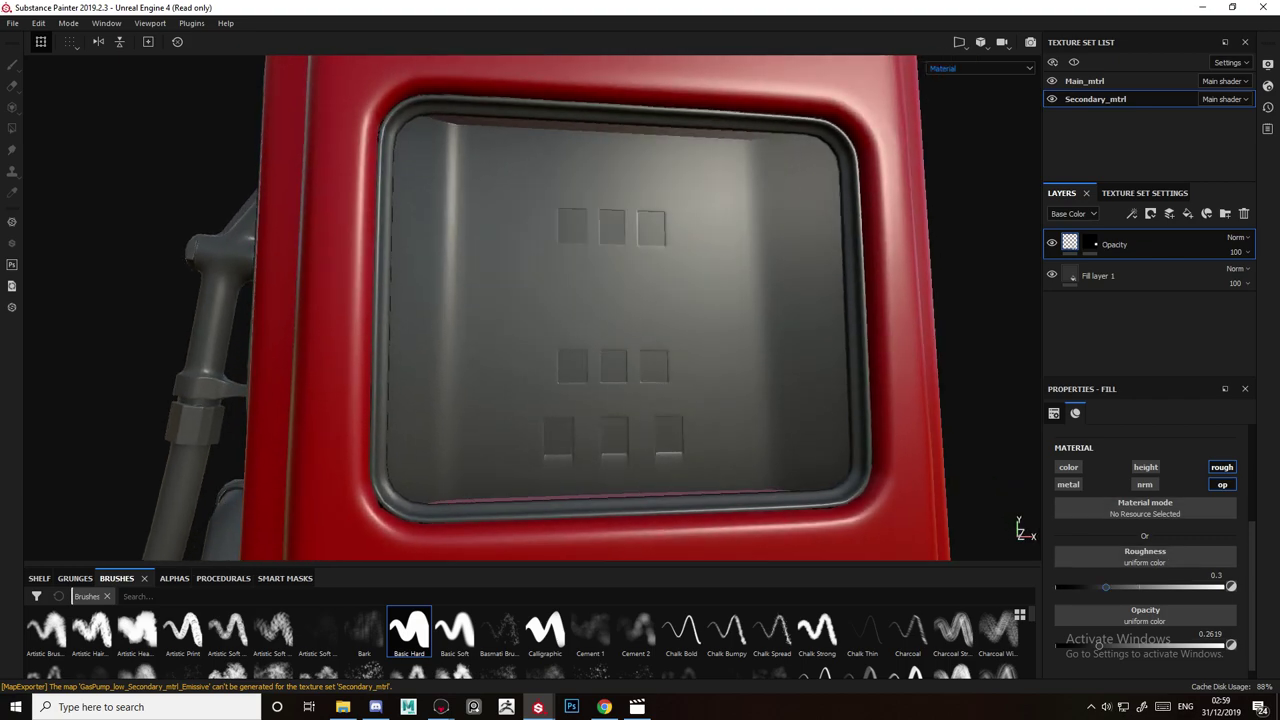
drag(1106, 587, 1058, 587)
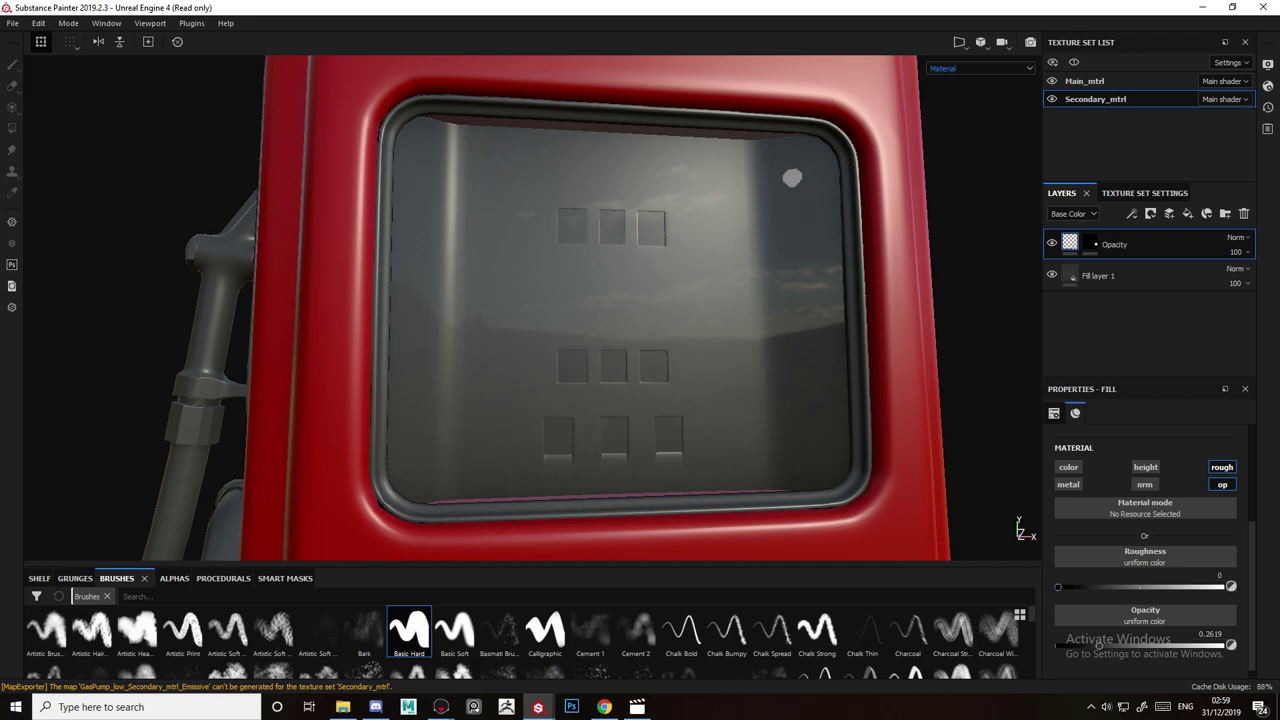
drag(1058, 587, 1080, 587)
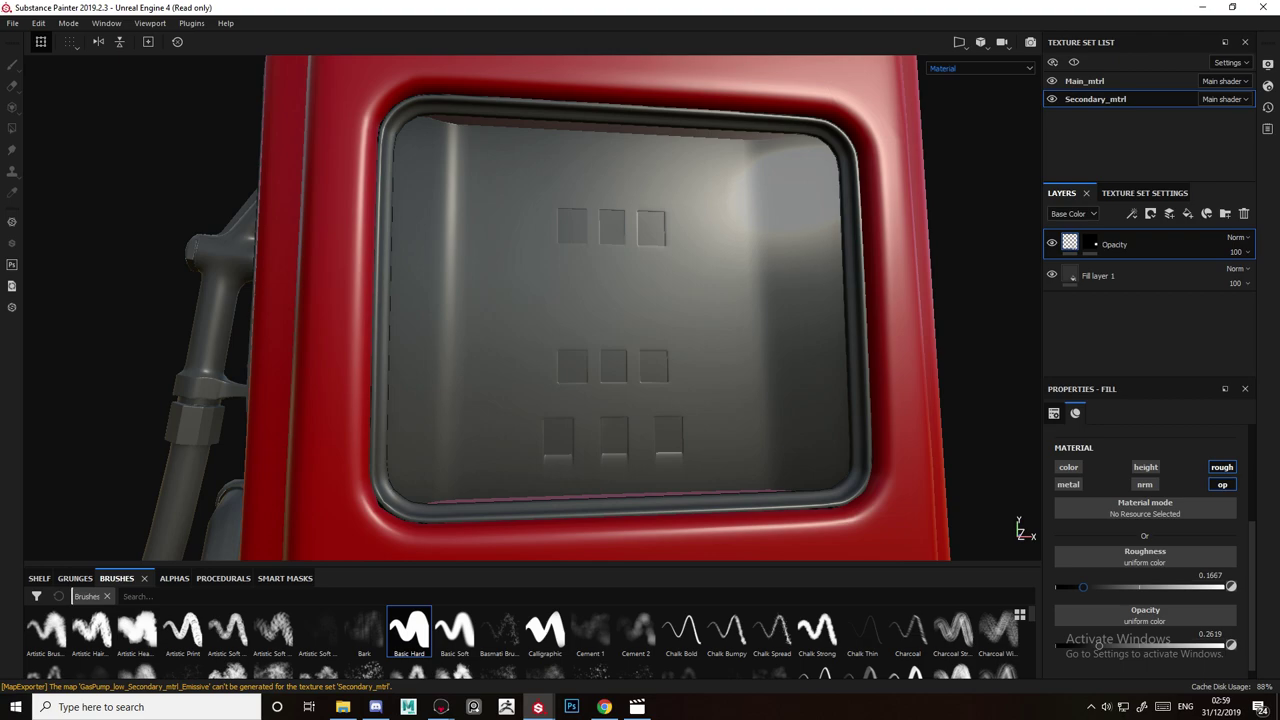
Examine the glass's transparency and reflections from several angles and distances.
scroll(620, 308, down, 3)
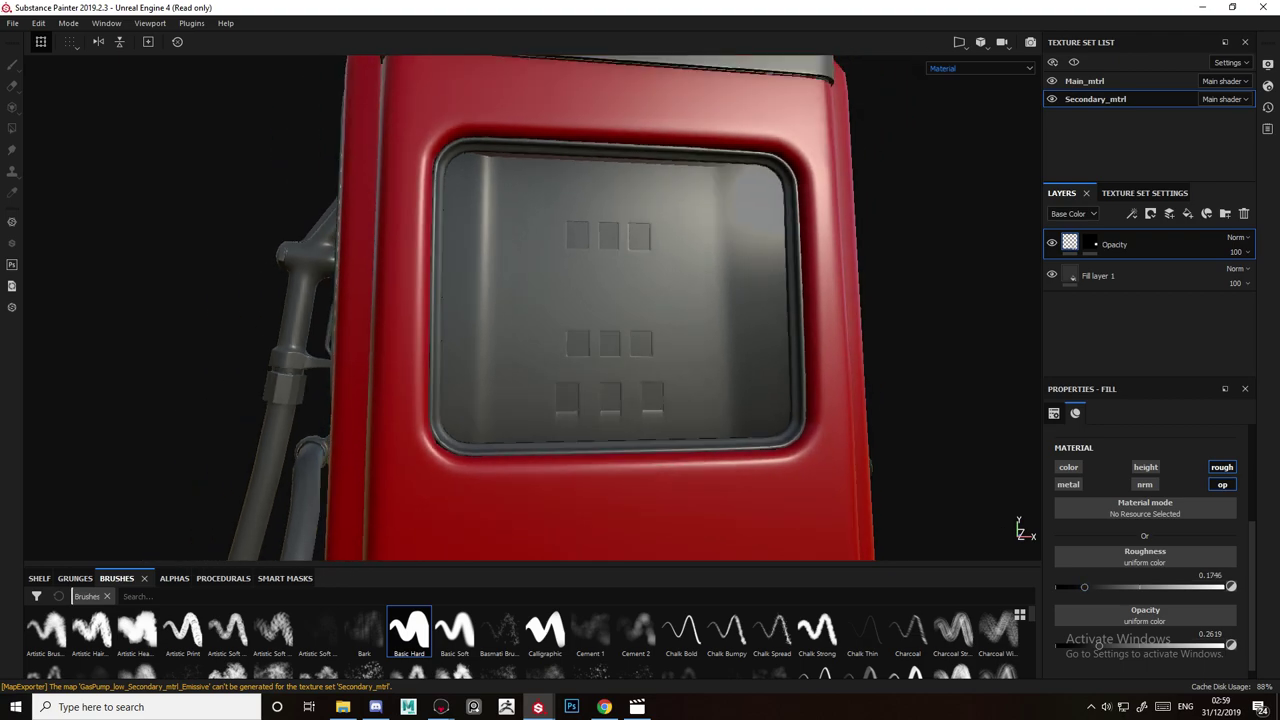
alt+drag(620, 308, 690, 290)
scroll(620, 308, up, 3)
scroll(620, 308, down, 3)
alt+drag(520, 332, 512, 328)
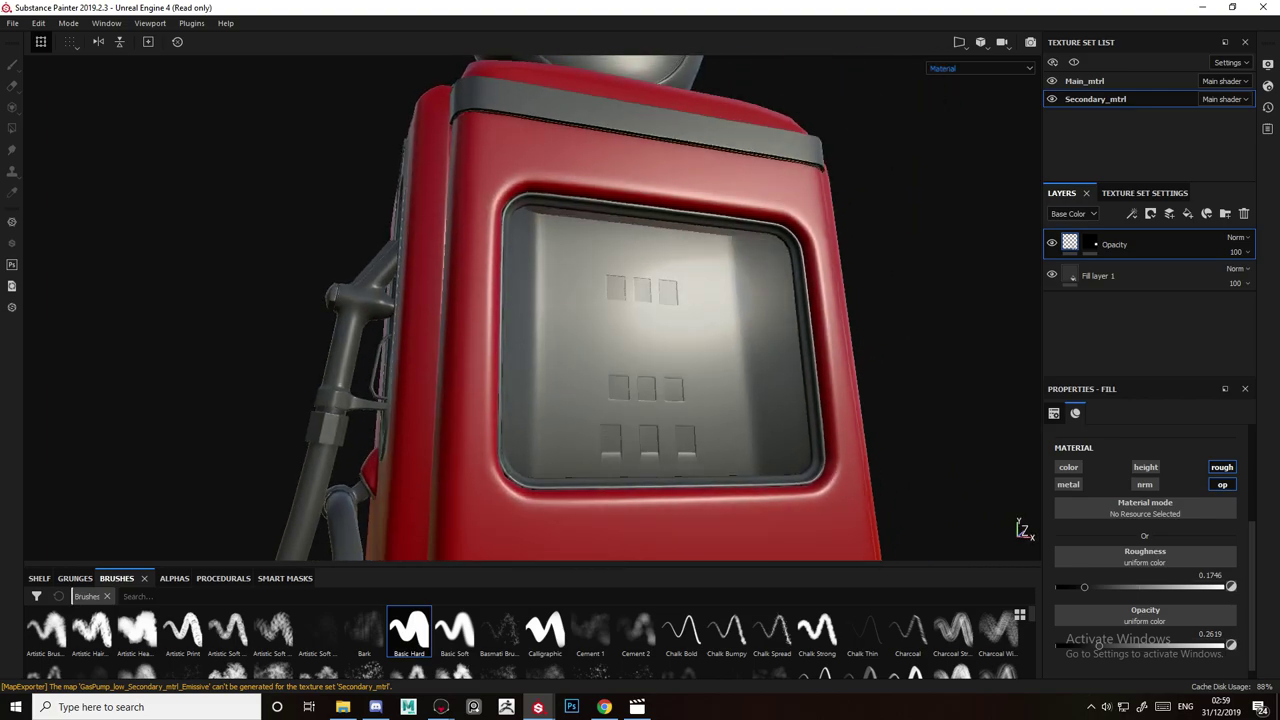
scroll(608, 300, up, 3)
mouse_move(620, 308)
alt+mouse_down()
mouse_move(602, 296)
mouse_move(640, 270)
mouse_move(620, 305)
alt+mouse_up()
scroll(608, 300, down, 2)
alt+drag(515, 336, 545, 334)
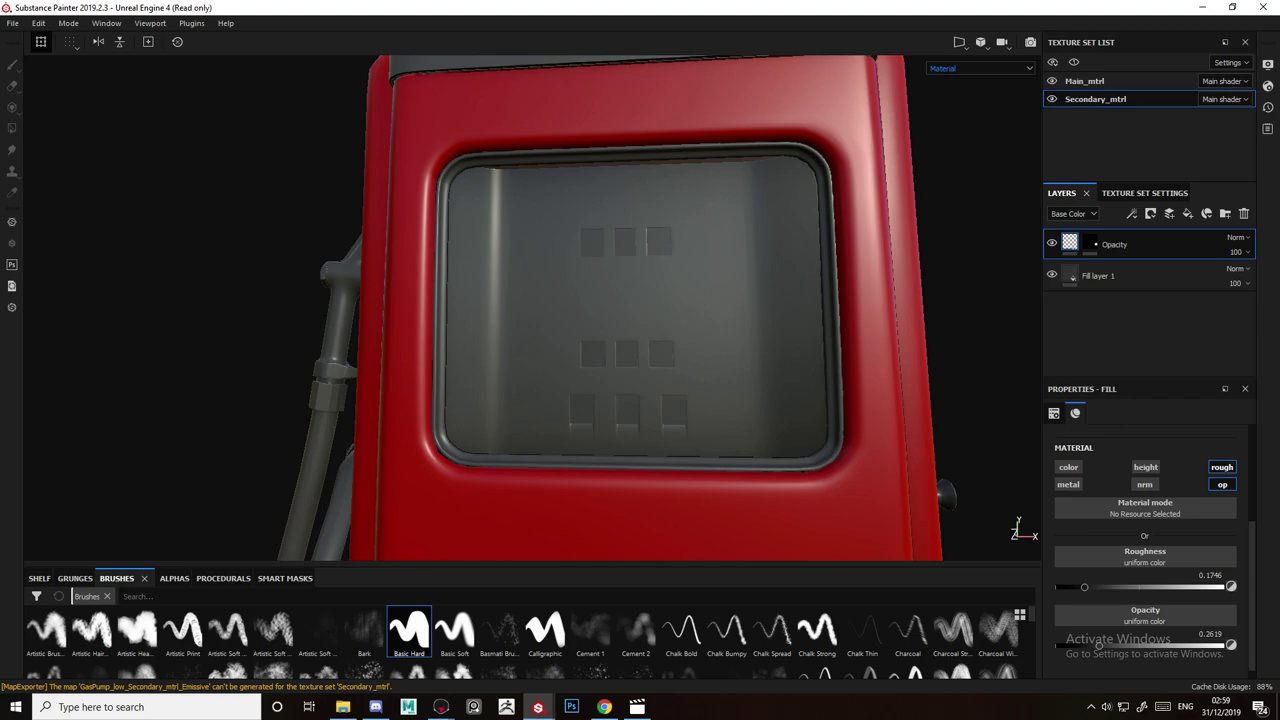
Add a new fill layer with a black mask above the Opacity layer.
click(1188, 214)
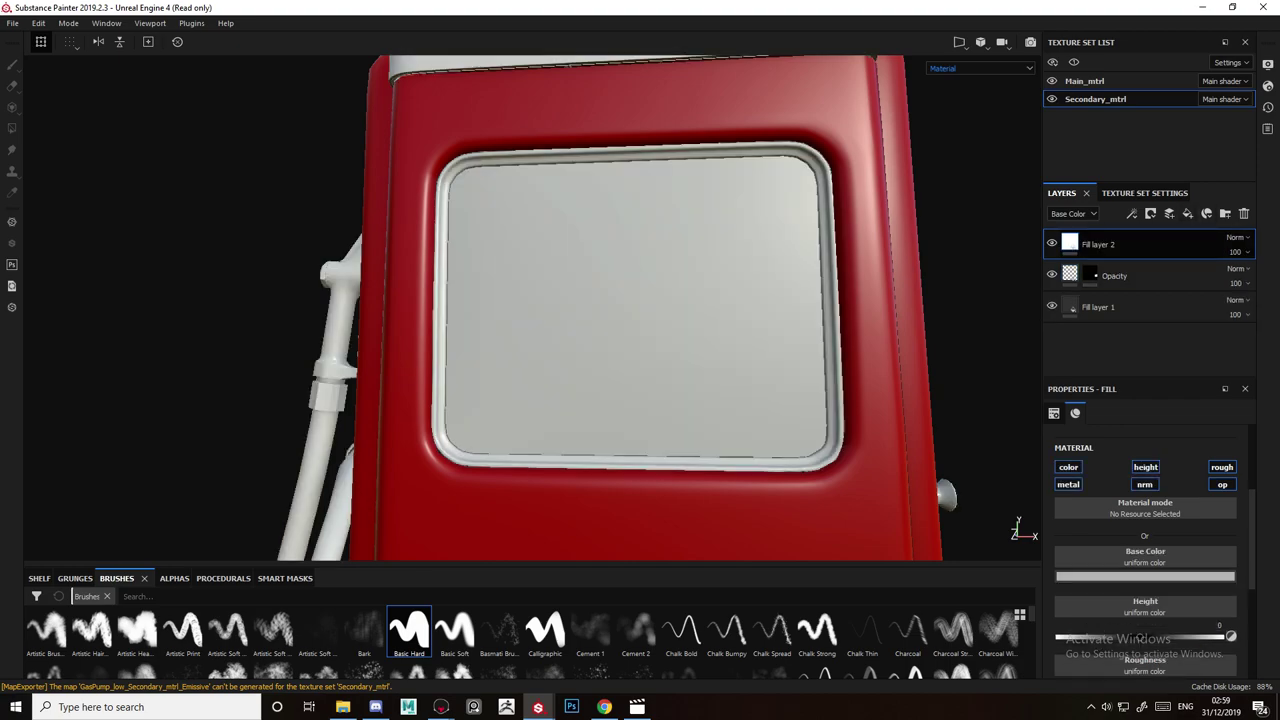
scroll(620, 305, up, 3)
mouse_move(640, 300)
alt+middle_down()
mouse_move(568, 332)
mouse_move(626, 287)
alt+middle_up()
right_click(1130, 244)
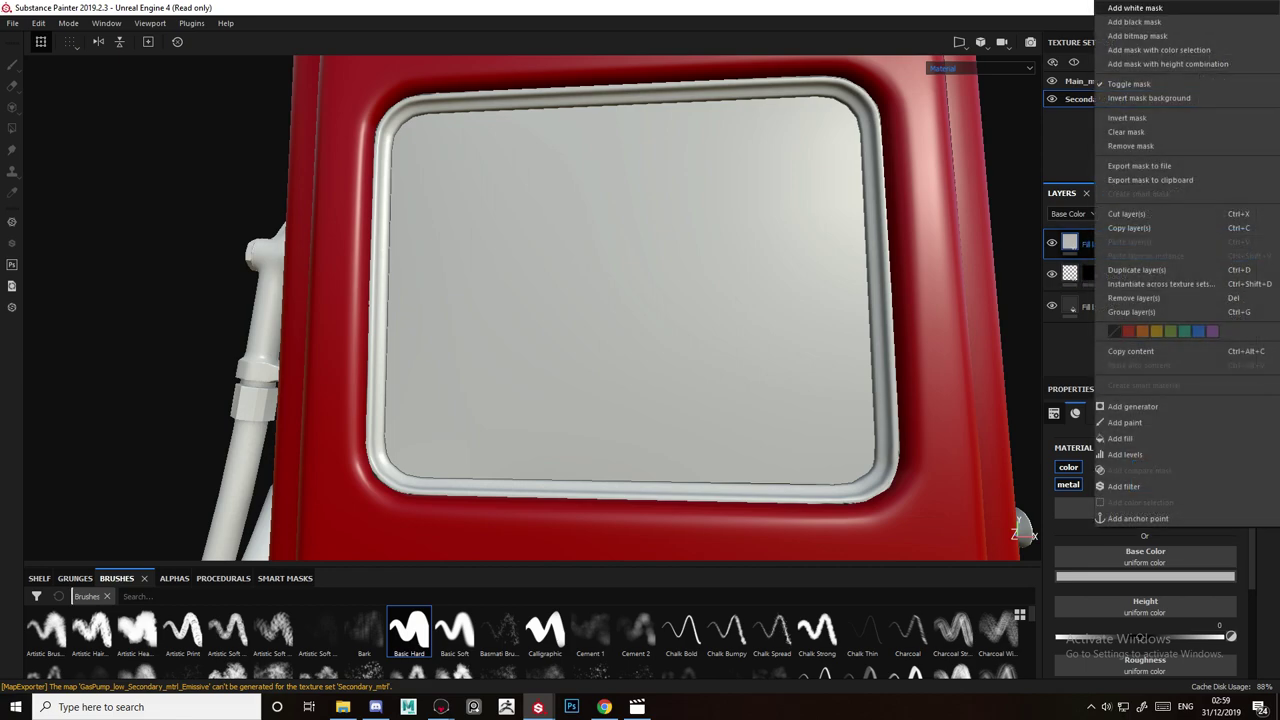
click(1134, 21)
Add a fill effect to the new layer's mask and assign the Grunge Concrete Dirty texture as its grayscale.
right_click(1090, 243)
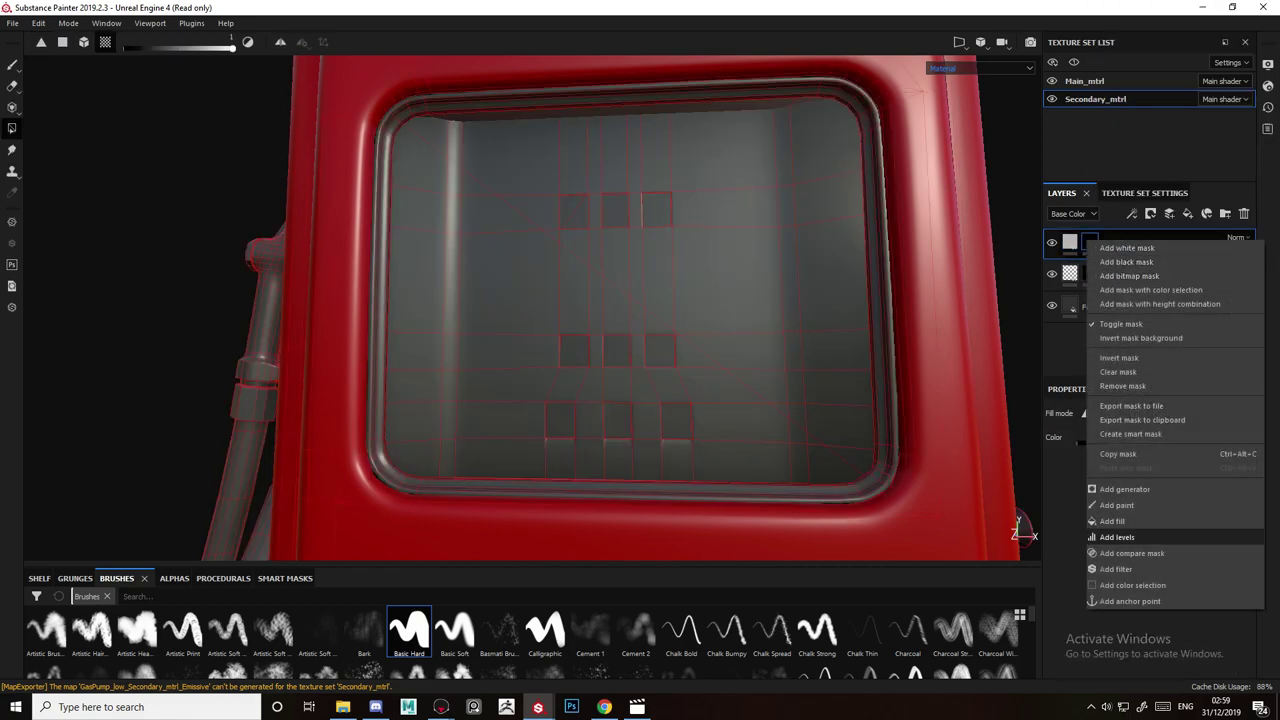
click(1112, 521)
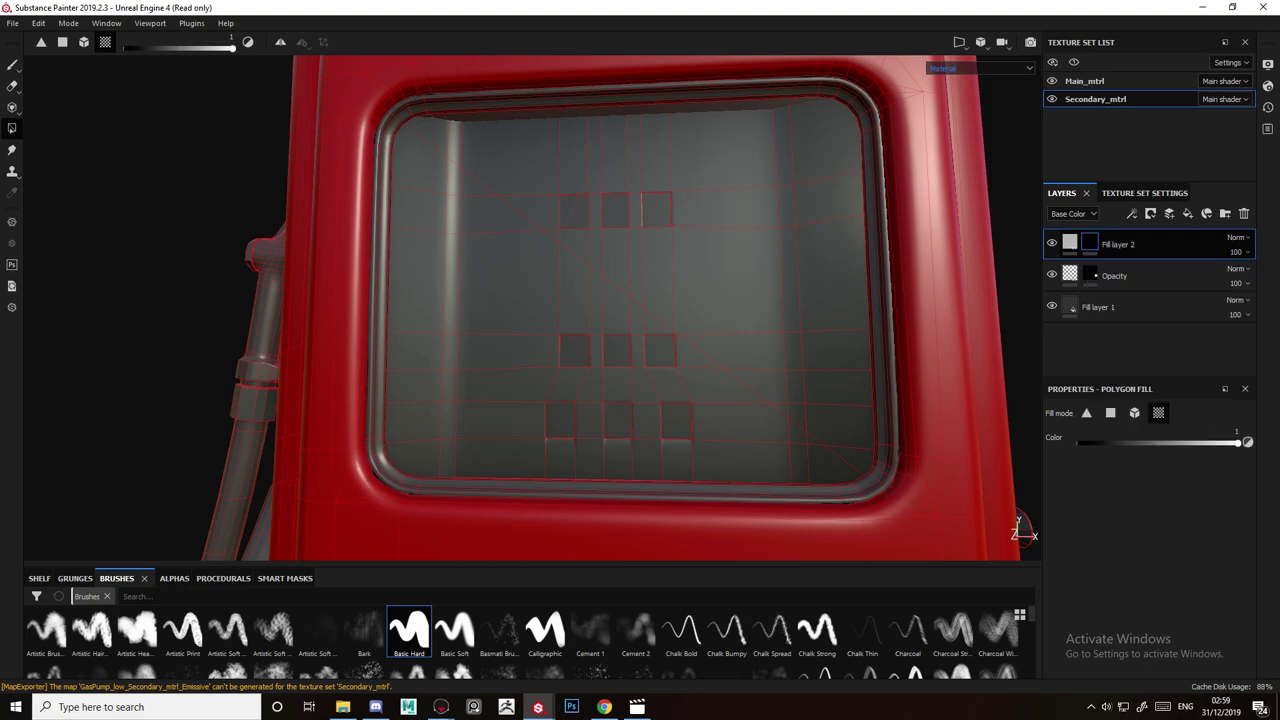
click(1145, 465)
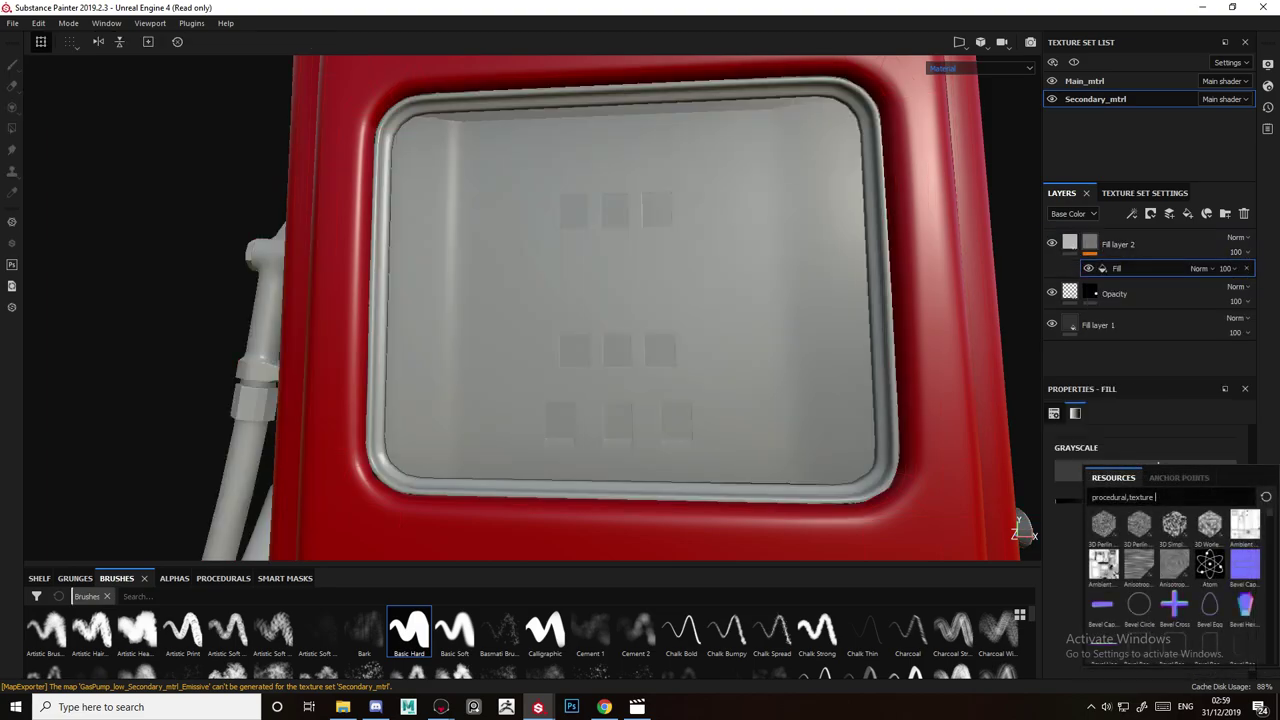
click(75, 578)
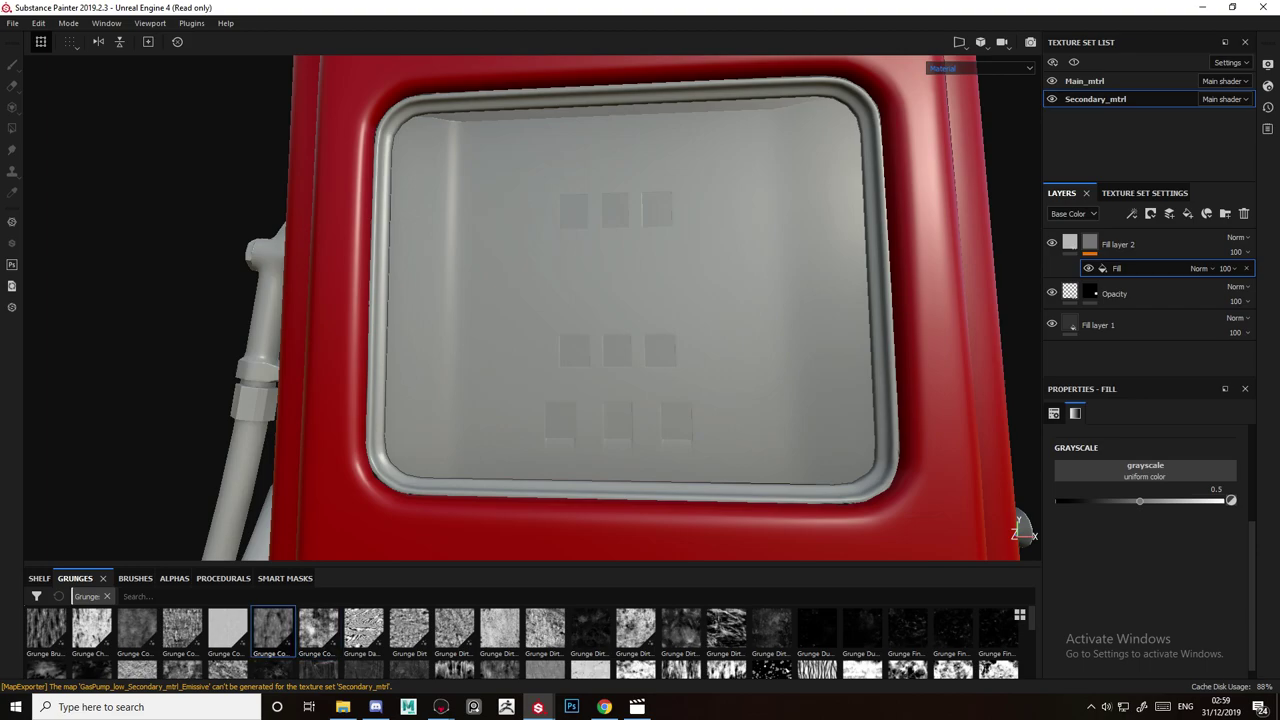
drag(272, 630, 1145, 471)
alt+drag(560, 300, 650, 310)
alt+right_drag(650, 310, 520, 310)
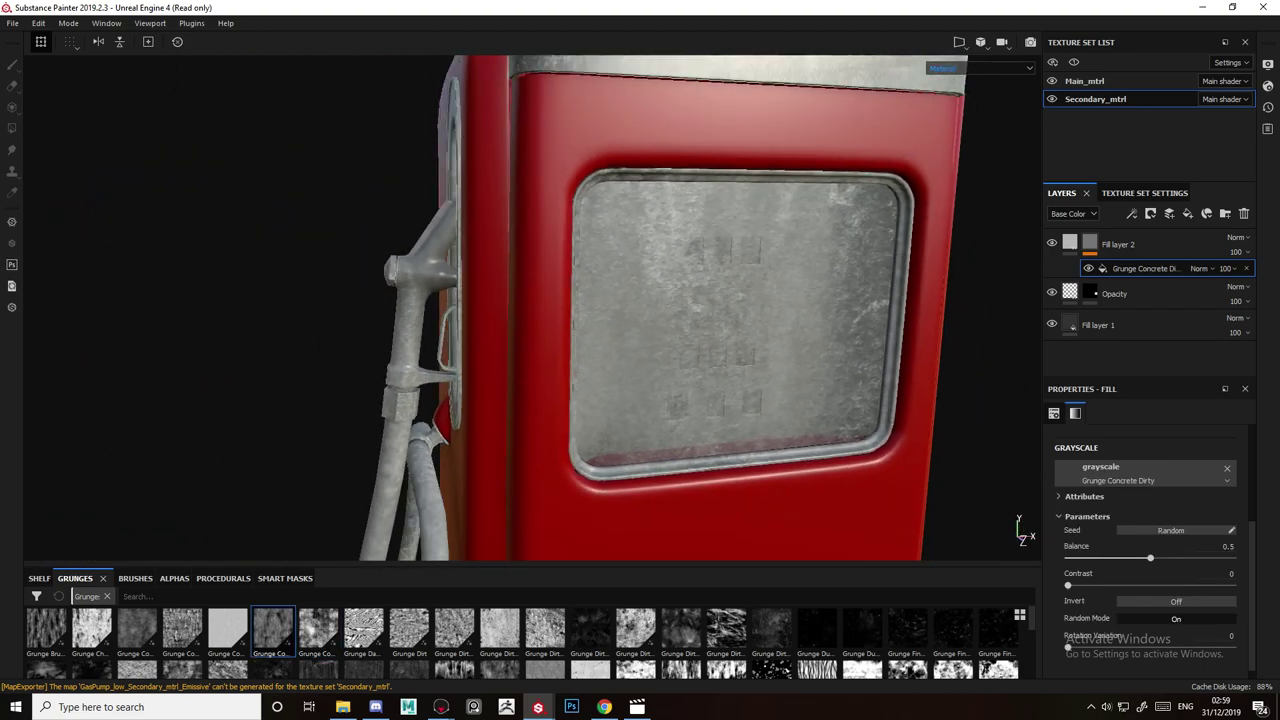
alt+drag(520, 310, 430, 300)
Keep only the roughness channel active on the grunge-masked layer and raise its roughness to about 0.89.
click(1070, 243)
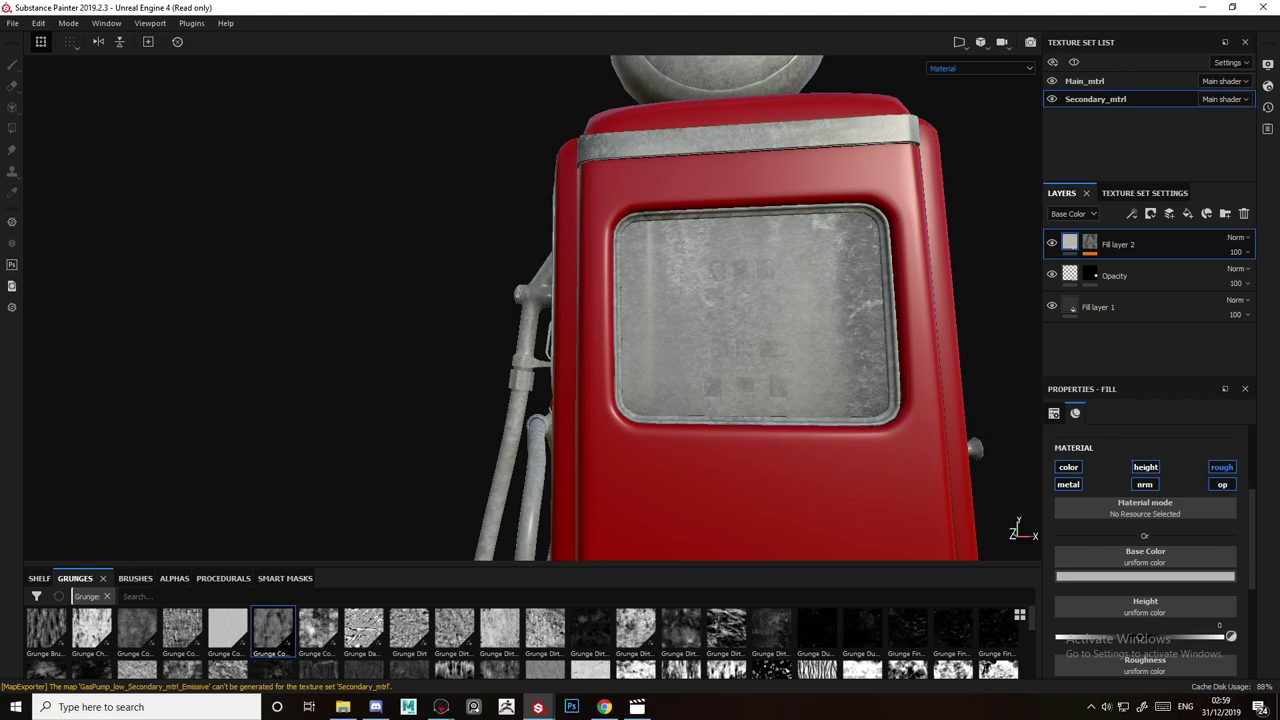
alt+click(1222, 467)
drag(1105, 587, 1208, 587)
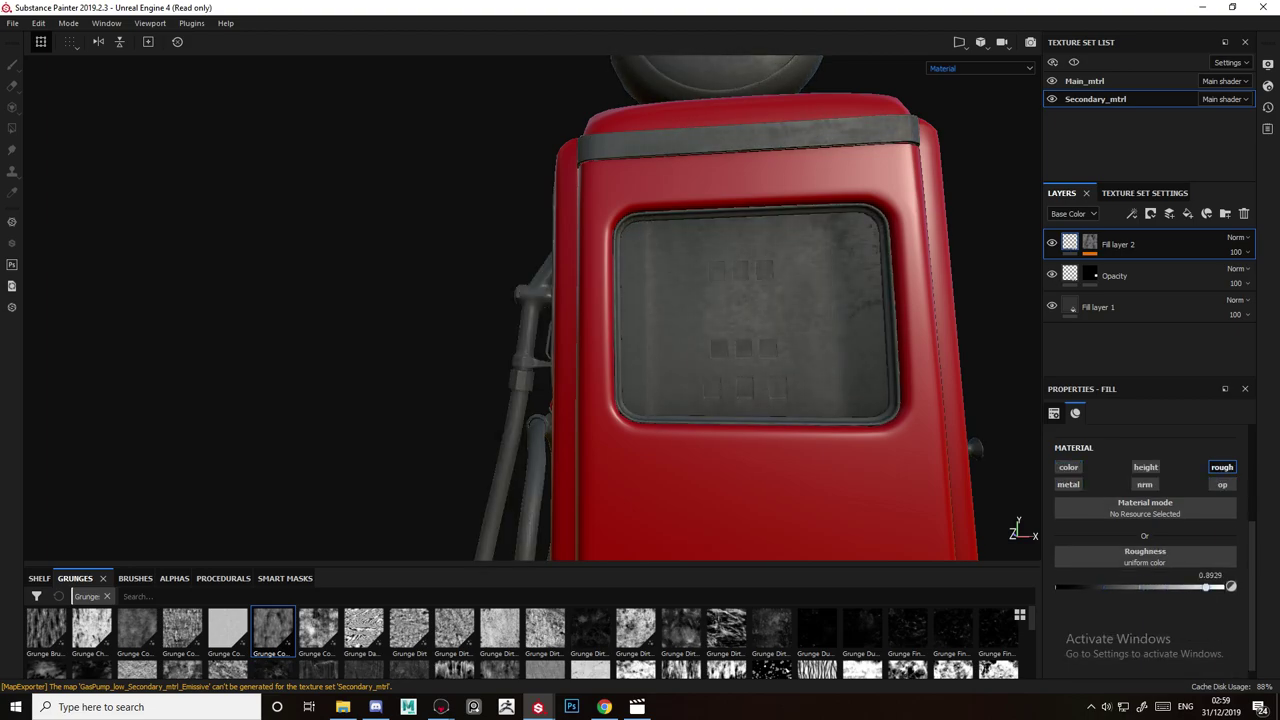
alt+drag(640, 340, 740, 310)
alt+right_drag(740, 310, 660, 330)
Add a paint effect above the Grunge Concrete Dirty fill in the layer's mask.
click(1090, 243)
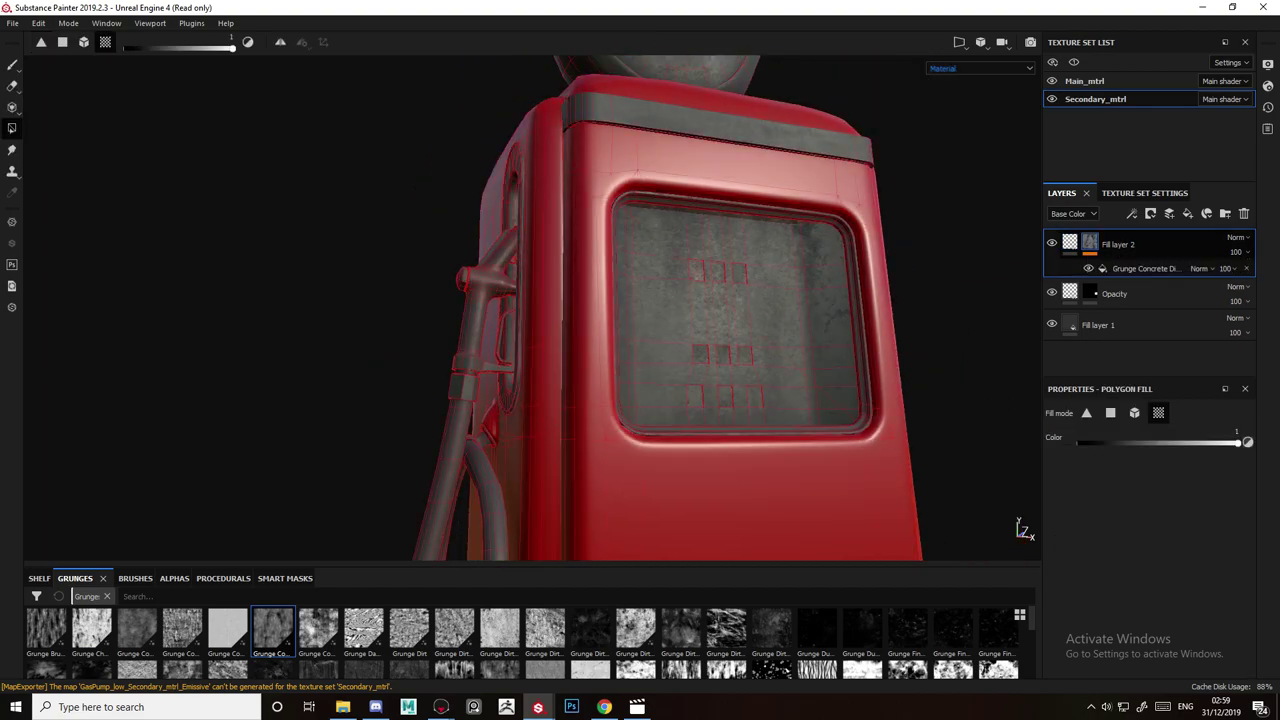
right_click(1090, 247)
click(1120, 511)
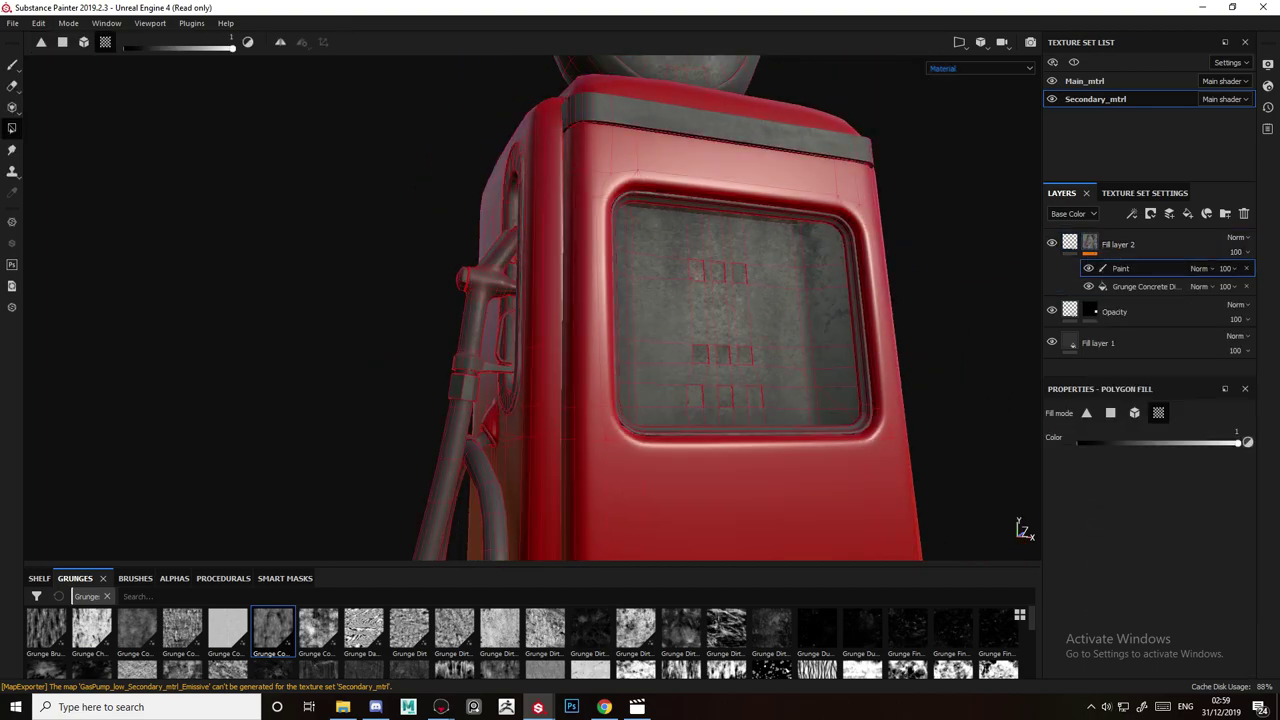
Polygon-fill the UV islands other than the window glass with value 0 to remove the grunge from them.
key(F3)
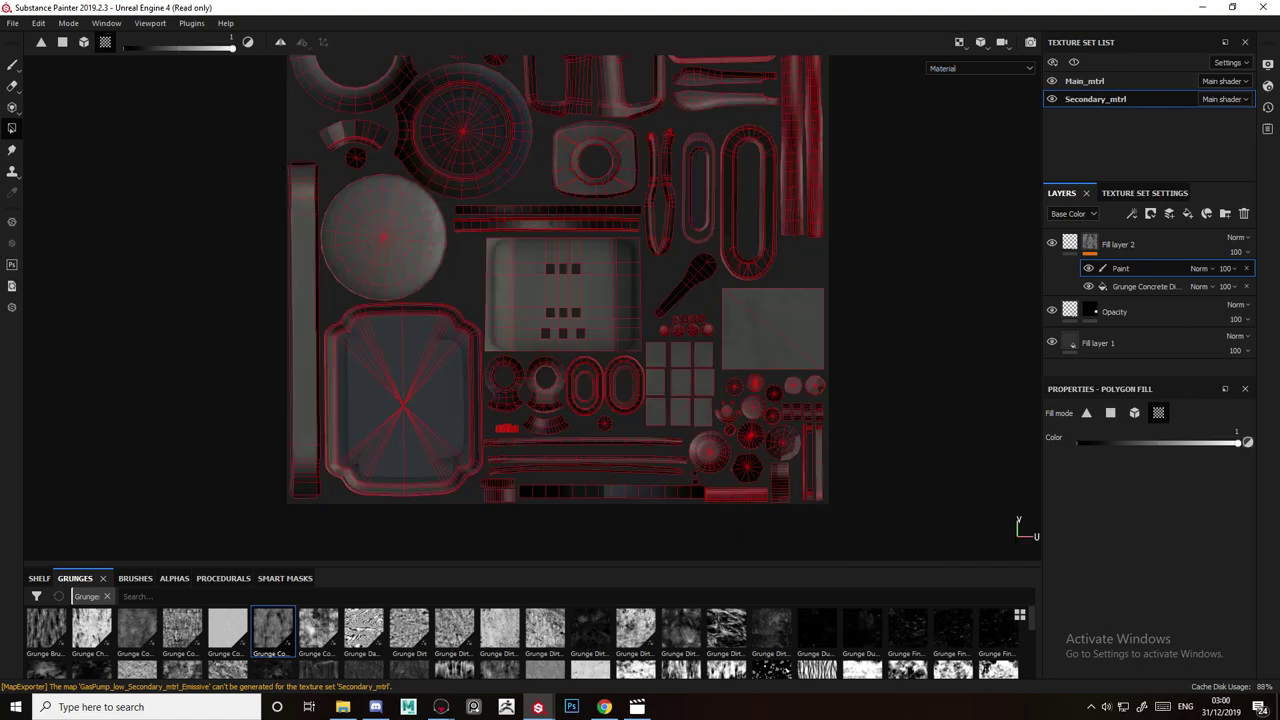
alt+middle_drag(718, 320, 632, 285)
alt+right_drag(632, 285, 780, 298)
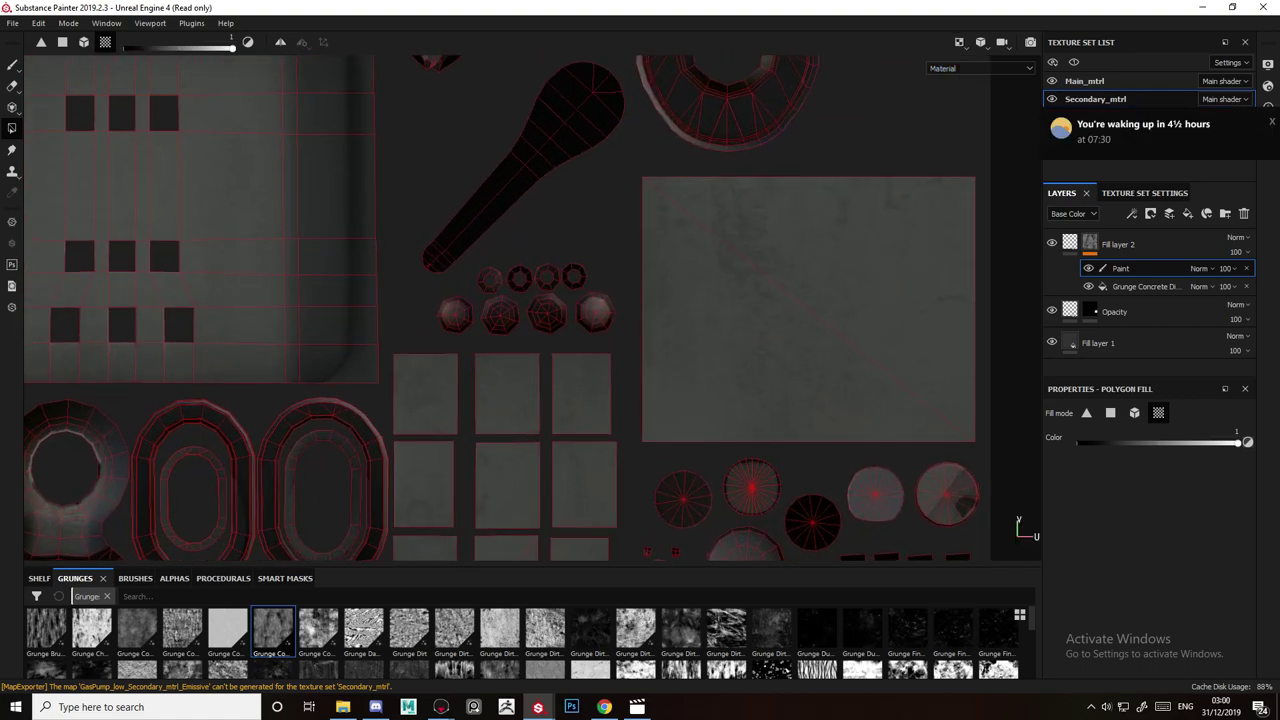
scroll(628, 266, down, 5)
drag(780, 350, 22, 541)
alt+middle_drag(368, 180, 446, 355)
scroll(446, 355, down, 3)
drag(208, 126, 508, 482)
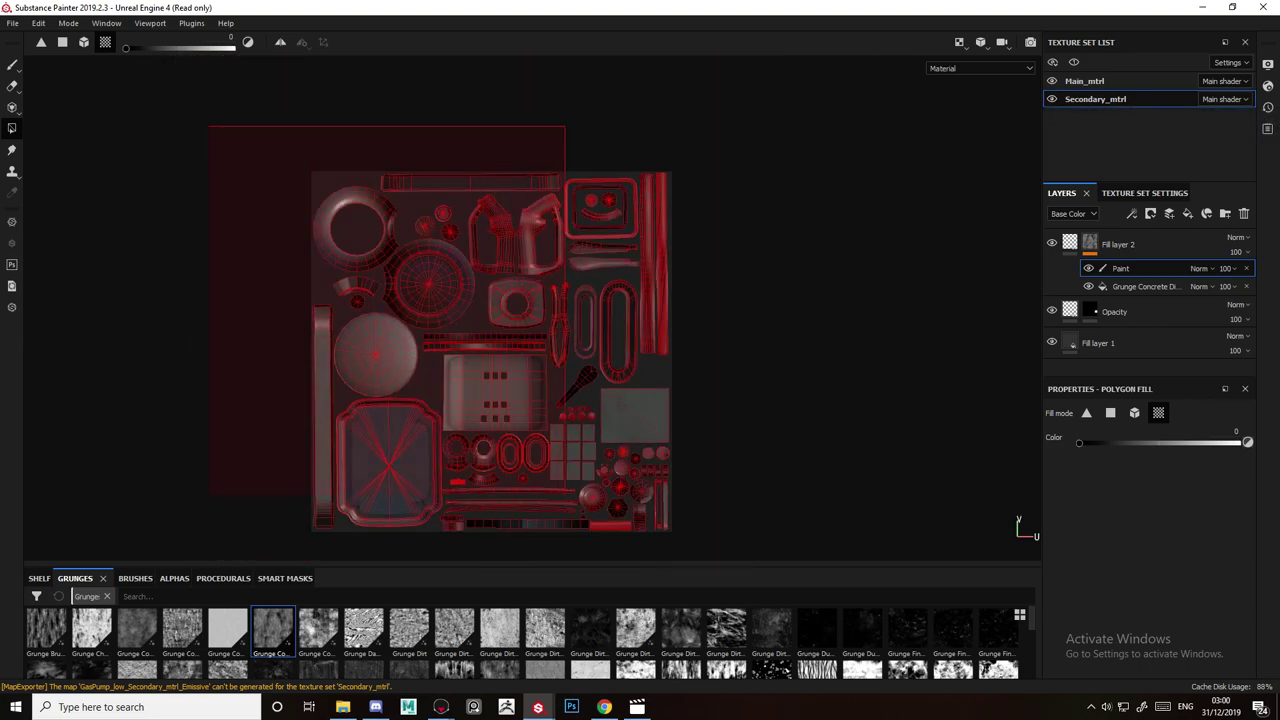
drag(592, 508, 593, 509)
drag(818, 102, 311, 367)
scroll(475, 262, up, 3)
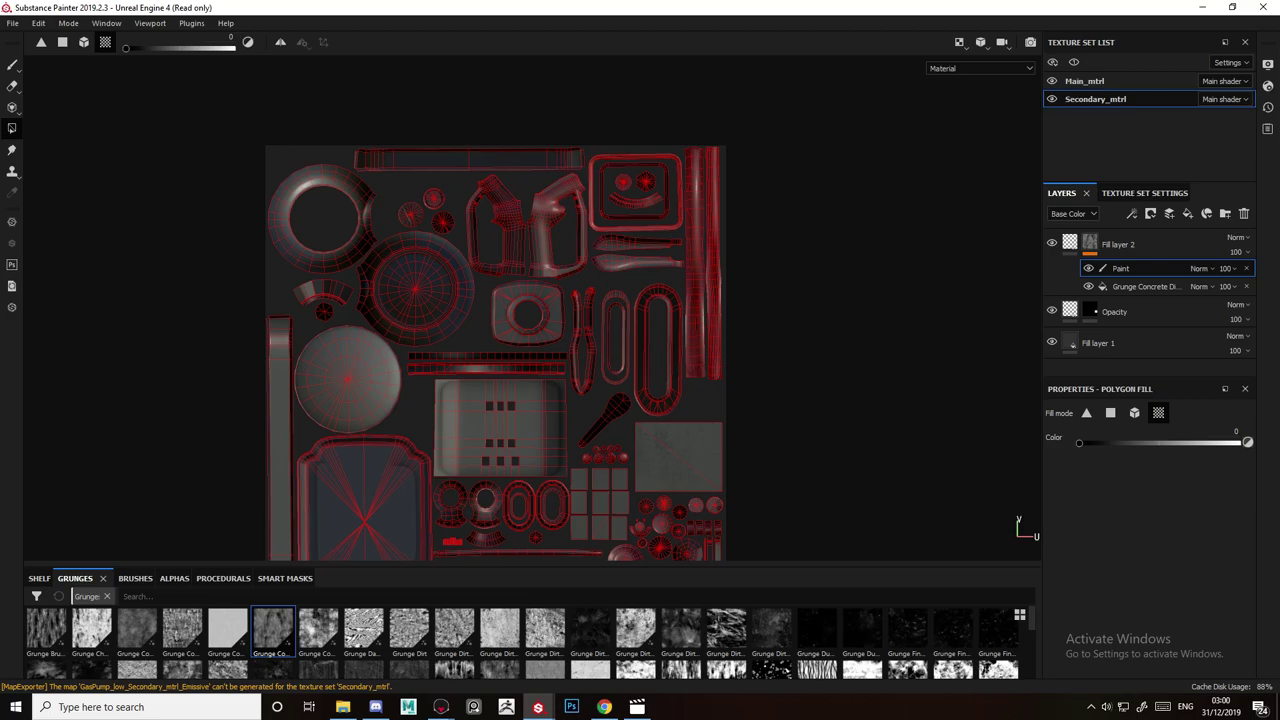
Return to the 3D view and display only the Roughness channel, framed on the window glass.
key(F2)
alt+drag(560, 290, 575, 265)
scroll(640, 320, up, 4)
alt+middle_drag(575, 265, 578, 420)
alt+drag(578, 420, 580, 378)
click(978, 69)
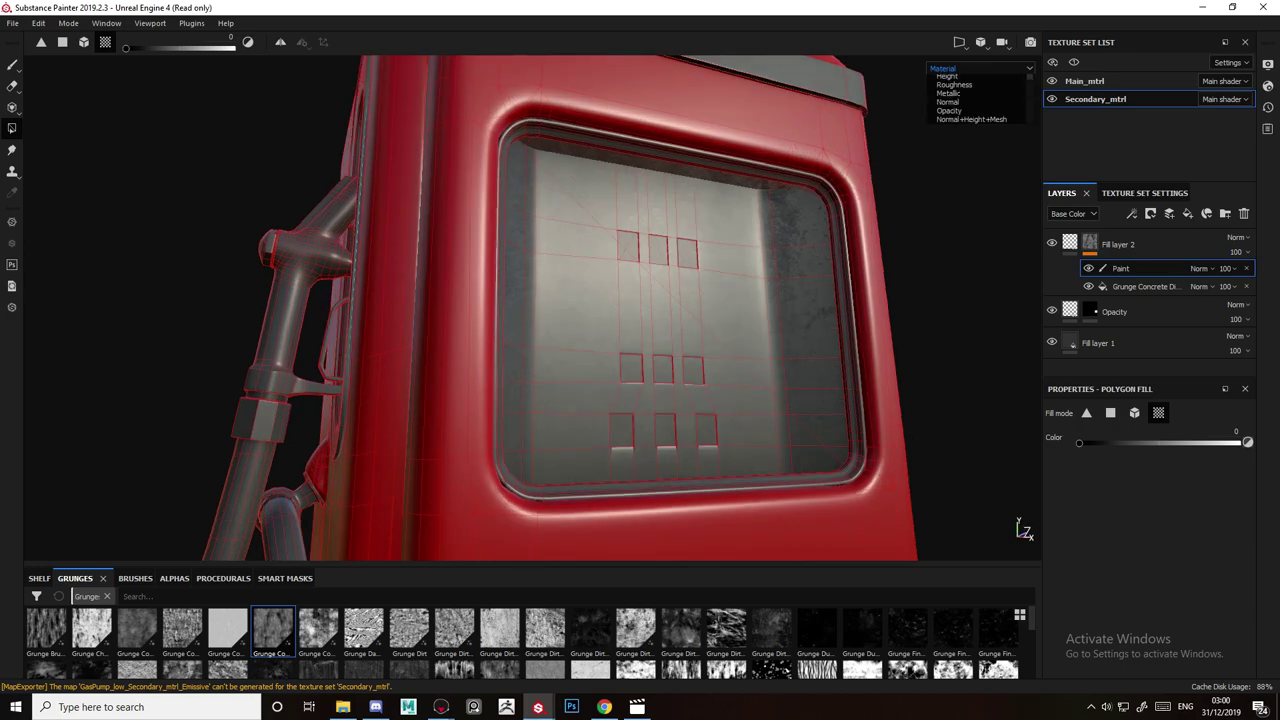
click(954, 123)
mouse_move(660, 300)
alt+mouse_down()
mouse_move(495, 330)
mouse_move(560, 325)
alt+mouse_up()
mouse_move(540, 300)
alt+right_down()
mouse_move(600, 285)
mouse_move(578, 267)
mouse_move(660, 264)
alt+right_up()
Paint black in the mask with the Dirt 1 brush to clear the grunge from the middle of the glass.
key(1)
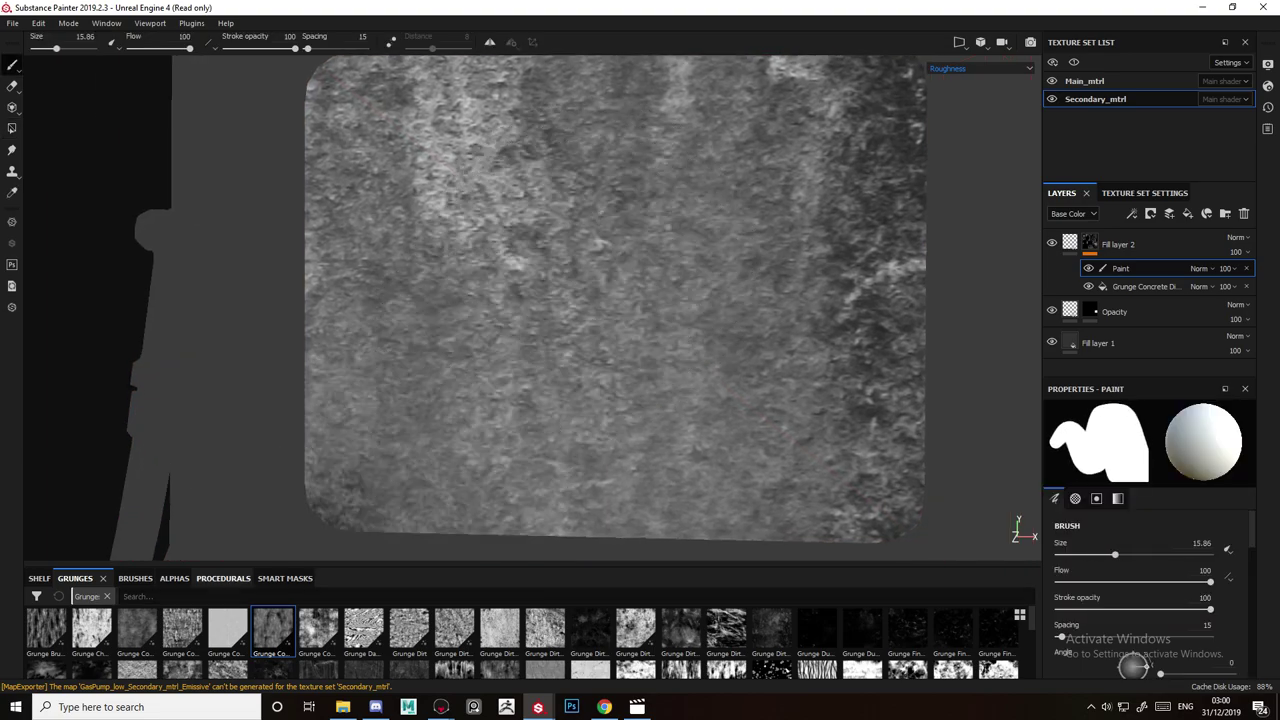
click(135, 578)
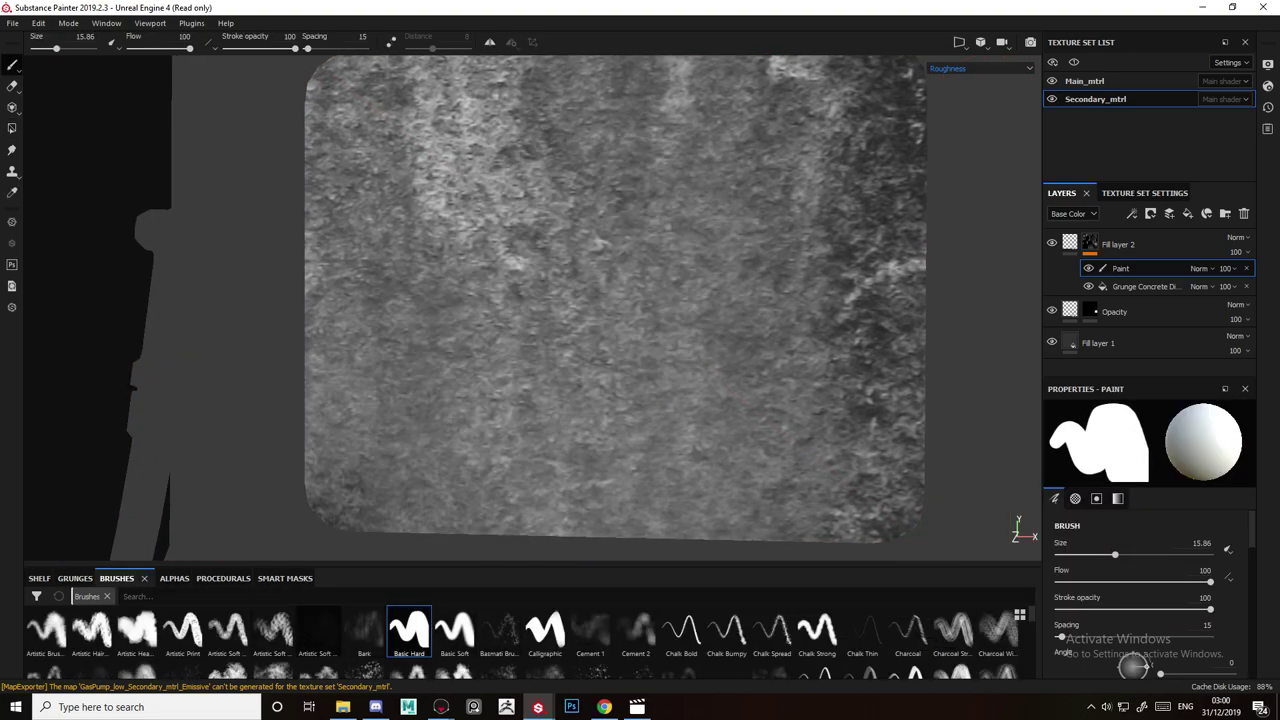
scroll(520, 640, down, 2)
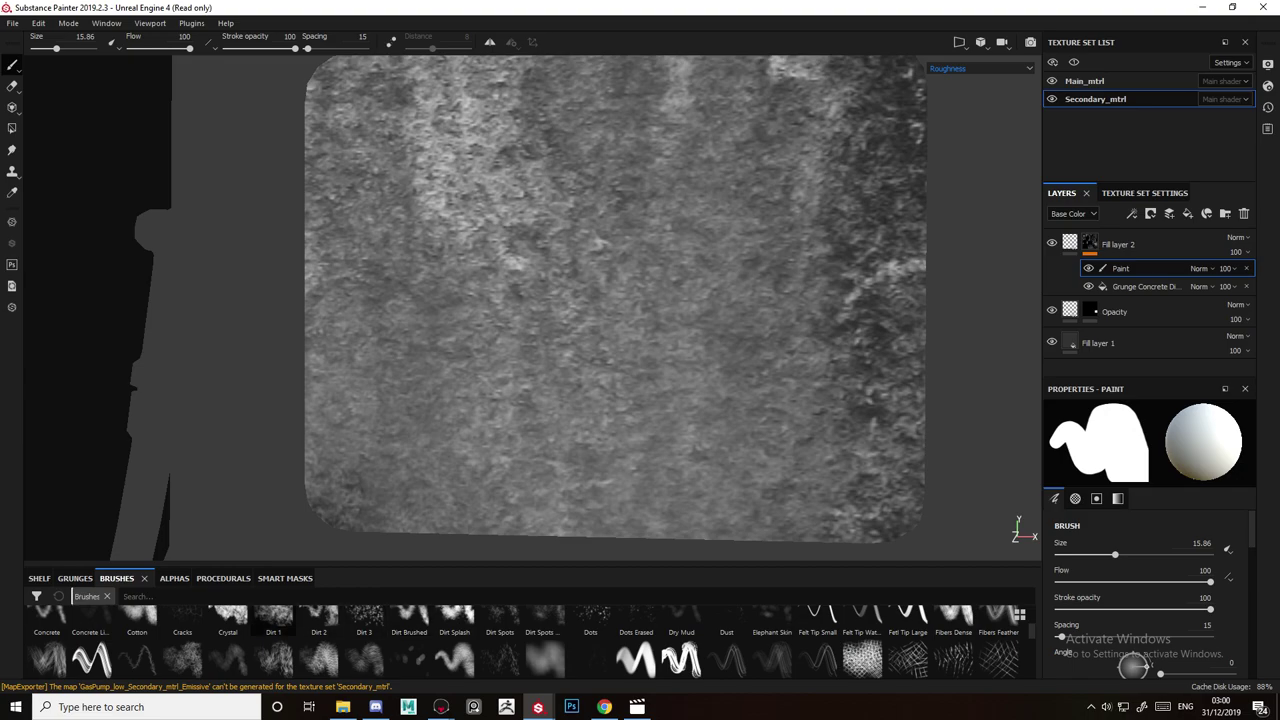
click(273, 618)
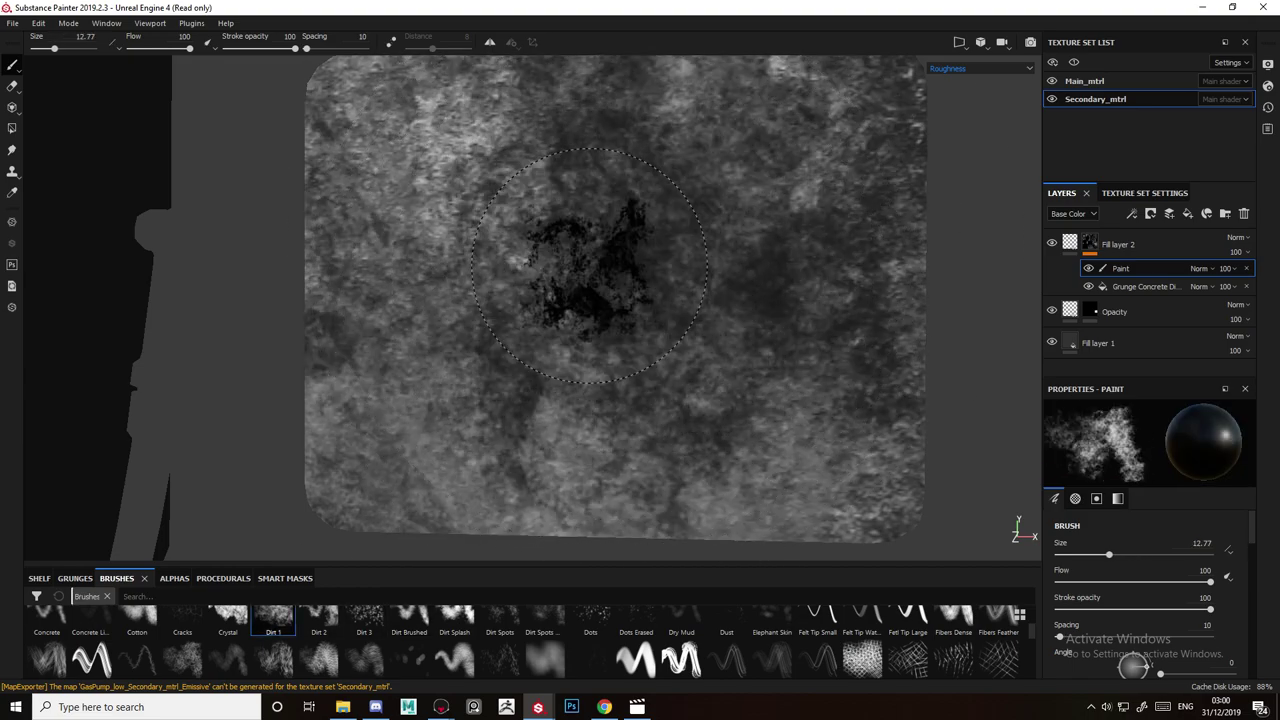
mouse_move(590, 265)
mouse_down()
mouse_move(540, 300)
mouse_move(486, 271)
mouse_move(571, 371)
mouse_move(675, 313)
mouse_move(543, 318)
mouse_move(600, 400)
mouse_move(760, 272)
mouse_move(695, 180)
mouse_move(505, 150)
mouse_move(460, 370)
mouse_move(690, 395)
mouse_move(752, 170)
mouse_up()
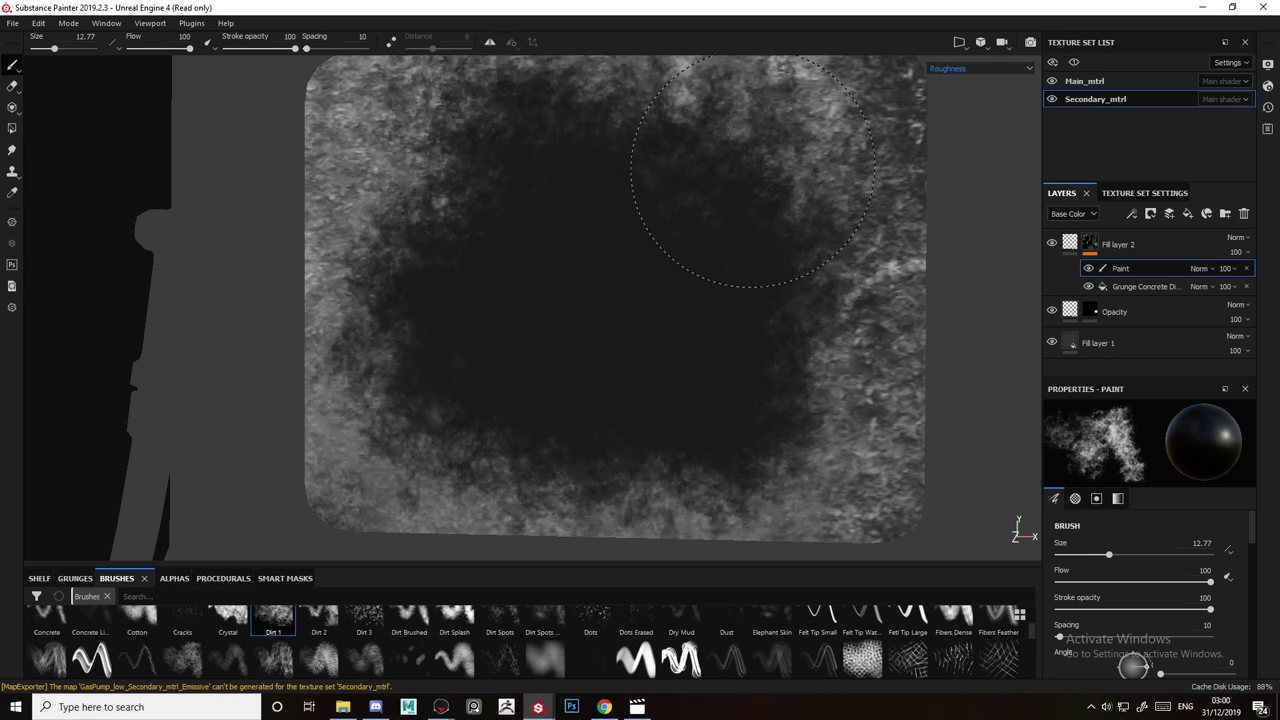
Stamp several handprints in white across the glass using a five-finger Fingerprint alpha.
click(156, 578)
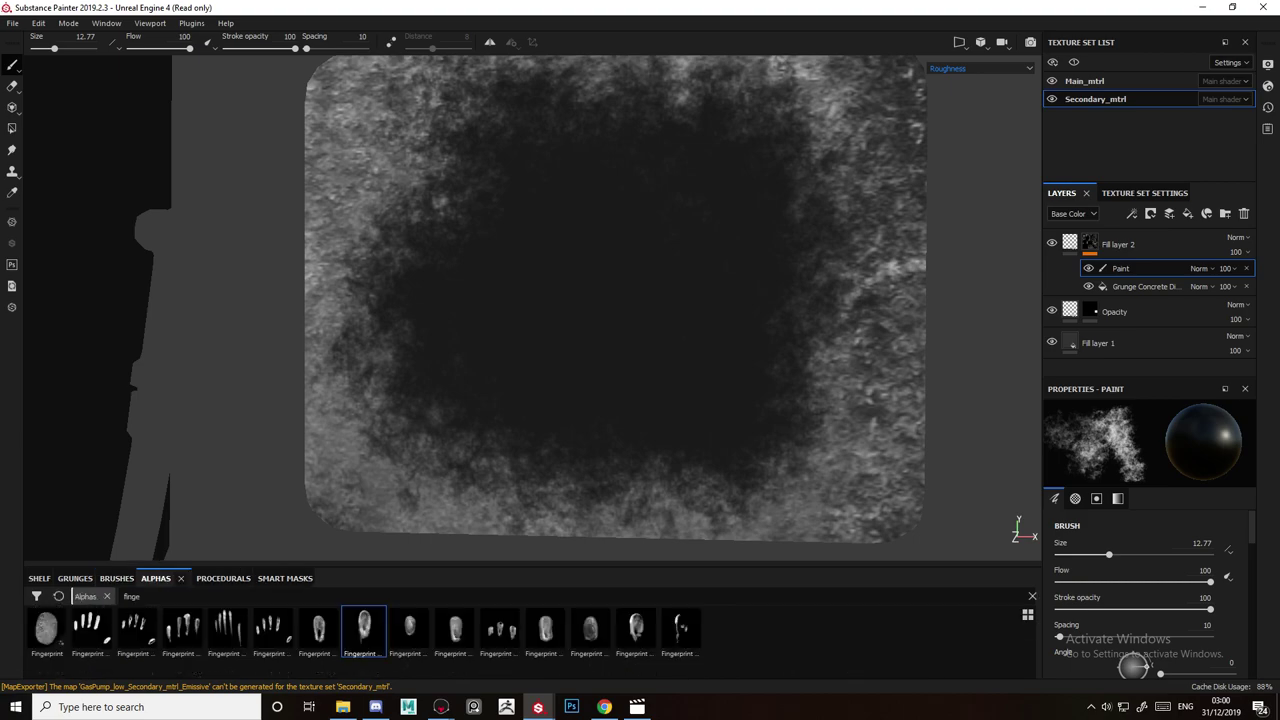
click(269, 630)
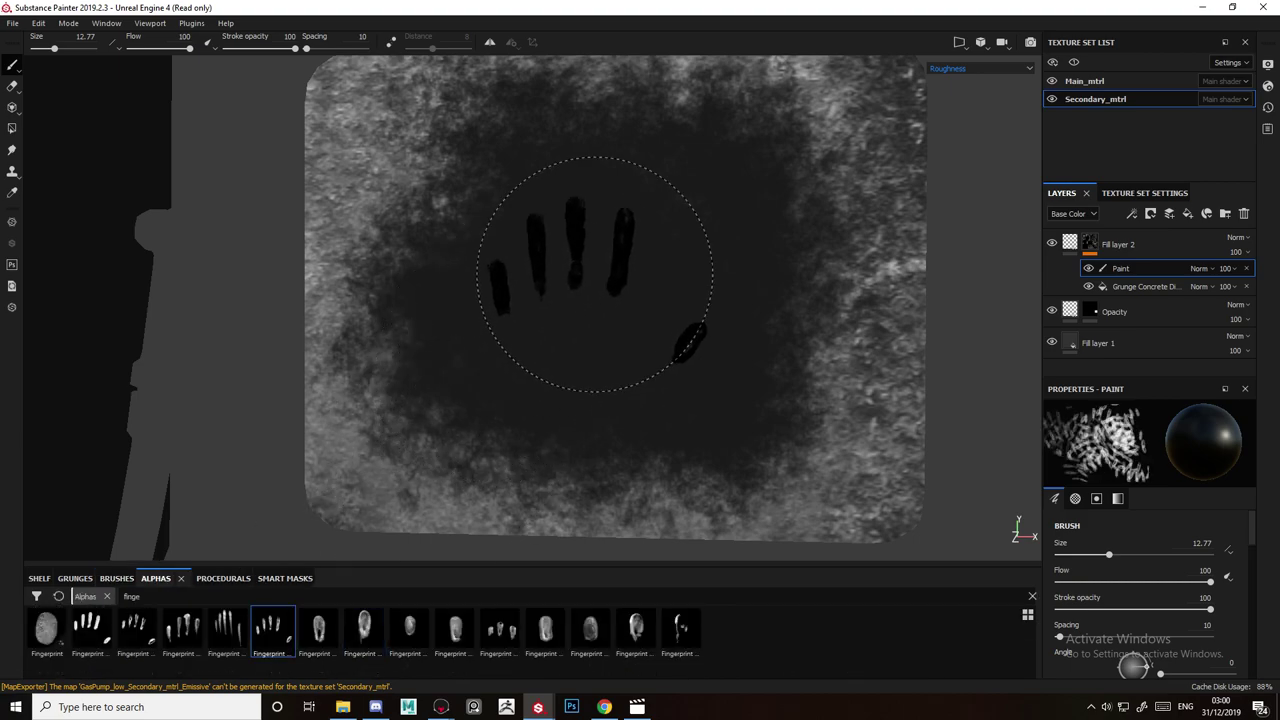
click(755, 400)
mouse_move(729, 386)
alt+mouse_down()
mouse_move(943, 400)
mouse_move(707, 328)
mouse_move(714, 272)
alt+mouse_up()
click(733, 260)
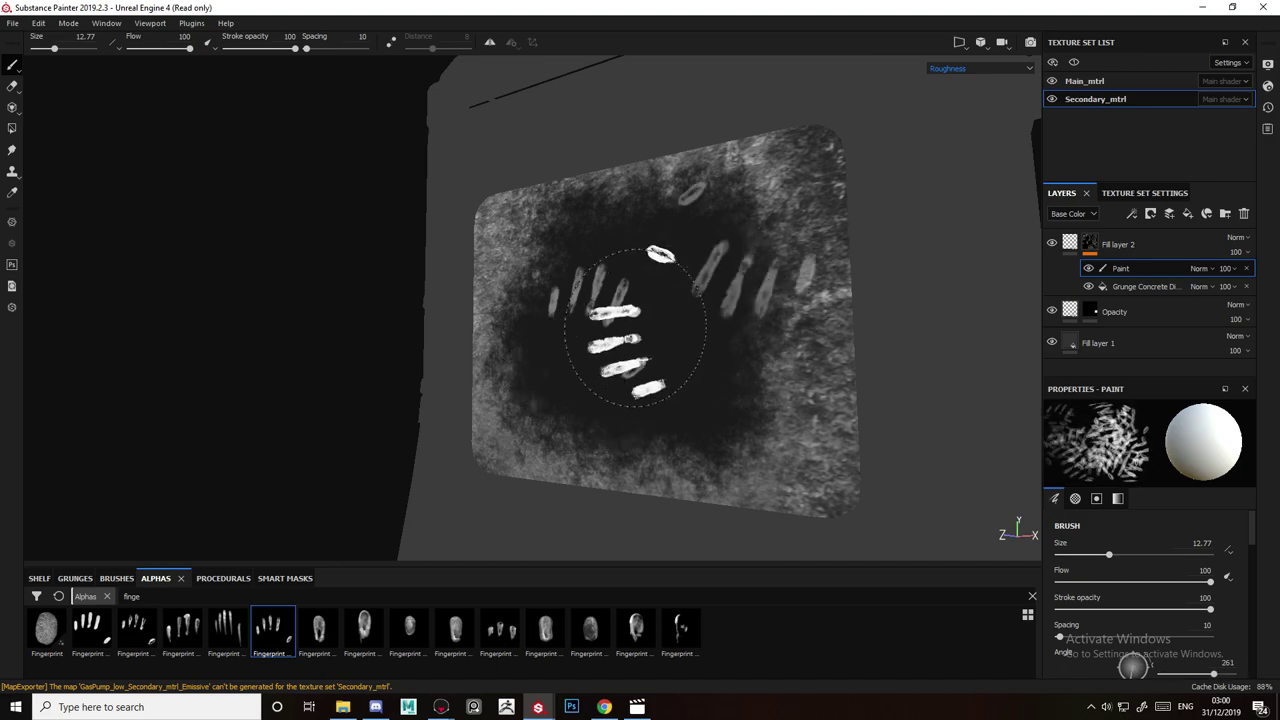
alt+drag(634, 320, 732, 389)
click(694, 400)
scroll(895, 335, up, 5)
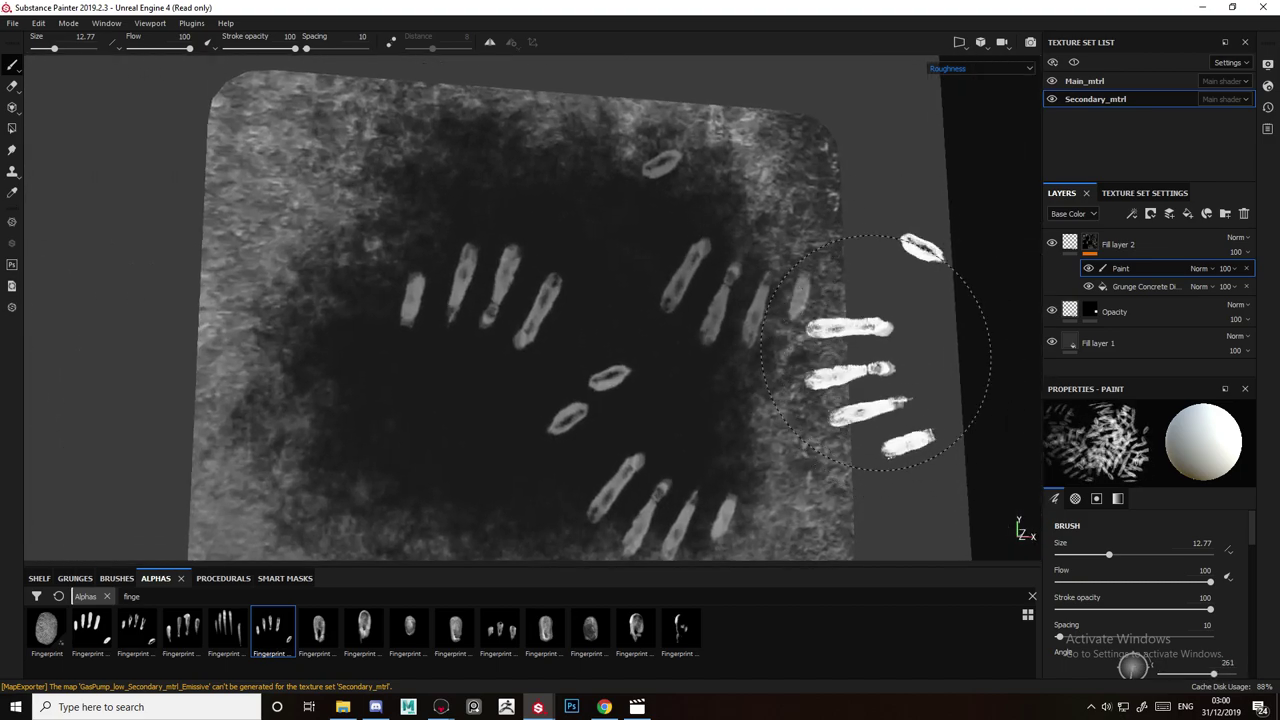
Restore the full material display and inspect the smudges and fingerprints on the glass at grazing angles.
key(m)
scroll(851, 359, down, 4)
mouse_move(851, 359)
alt+mouse_down()
mouse_move(945, 338)
mouse_move(900, 345)
mouse_move(886, 320)
mouse_move(925, 325)
alt+mouse_up()
scroll(945, 338, up, 3)
alt+drag(528, 331, 472, 324)
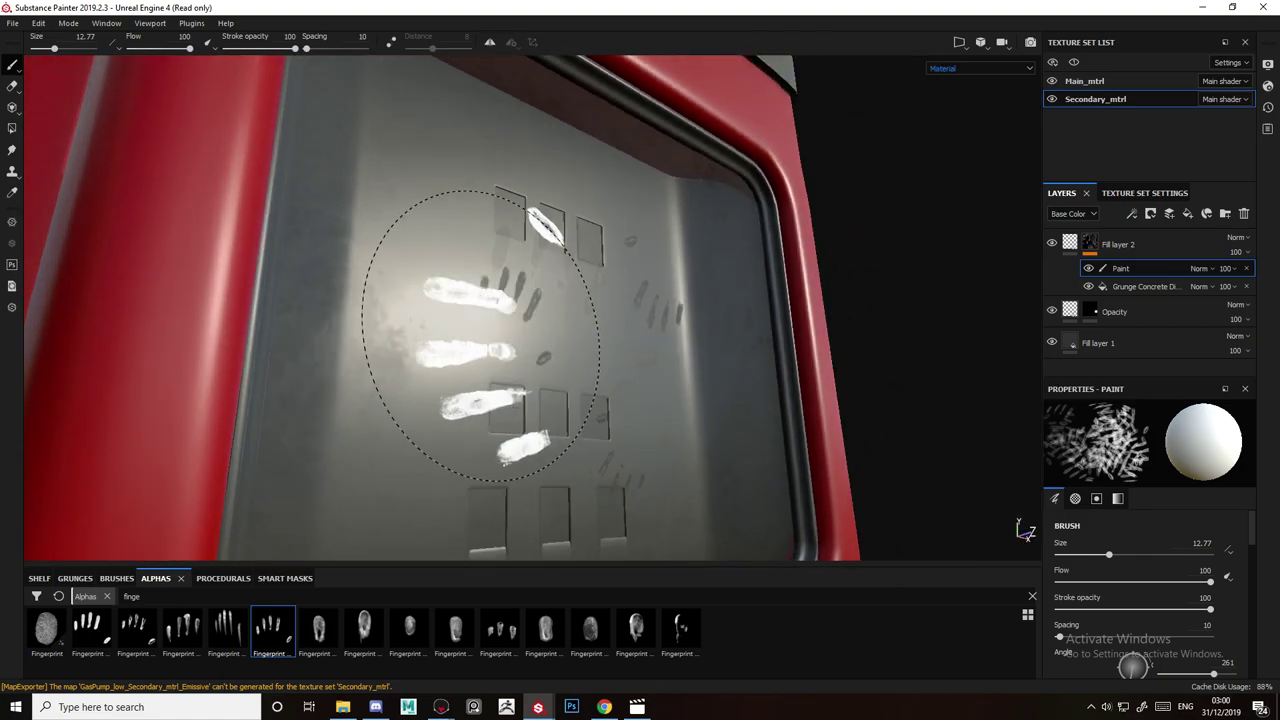
scroll(910, 236, down, 2)
Examine the panel behind the glass in the UV layout and on the 3D model from several angles.
key(4)
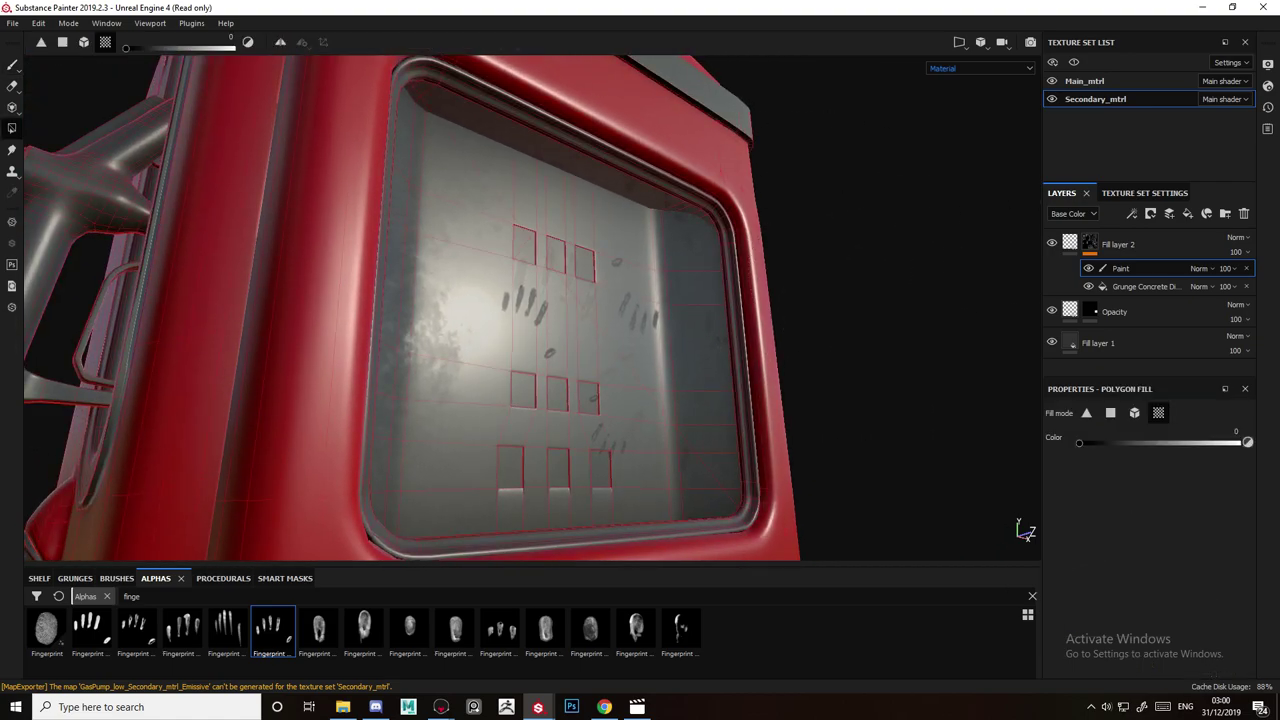
key(F3)
scroll(715, 315, up, 2)
alt+middle_drag(440, 401, 545, 129)
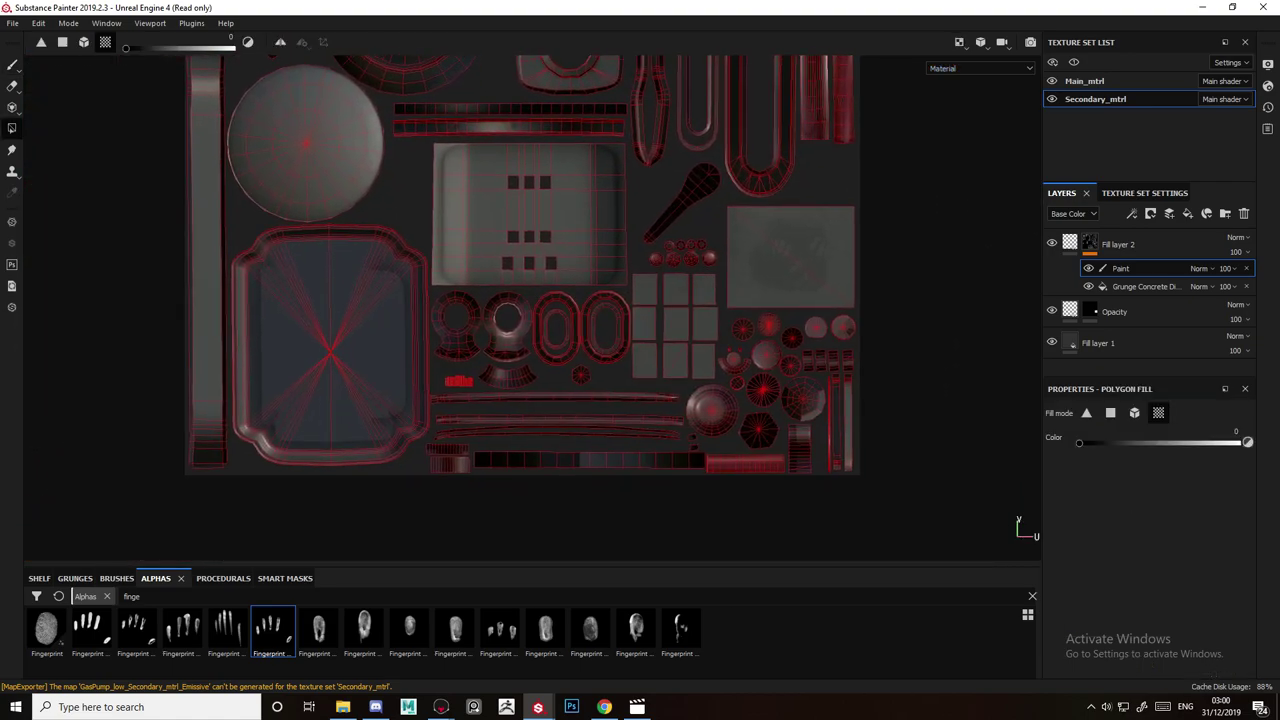
scroll(545, 129, up, 3)
scroll(734, 296, down, 2)
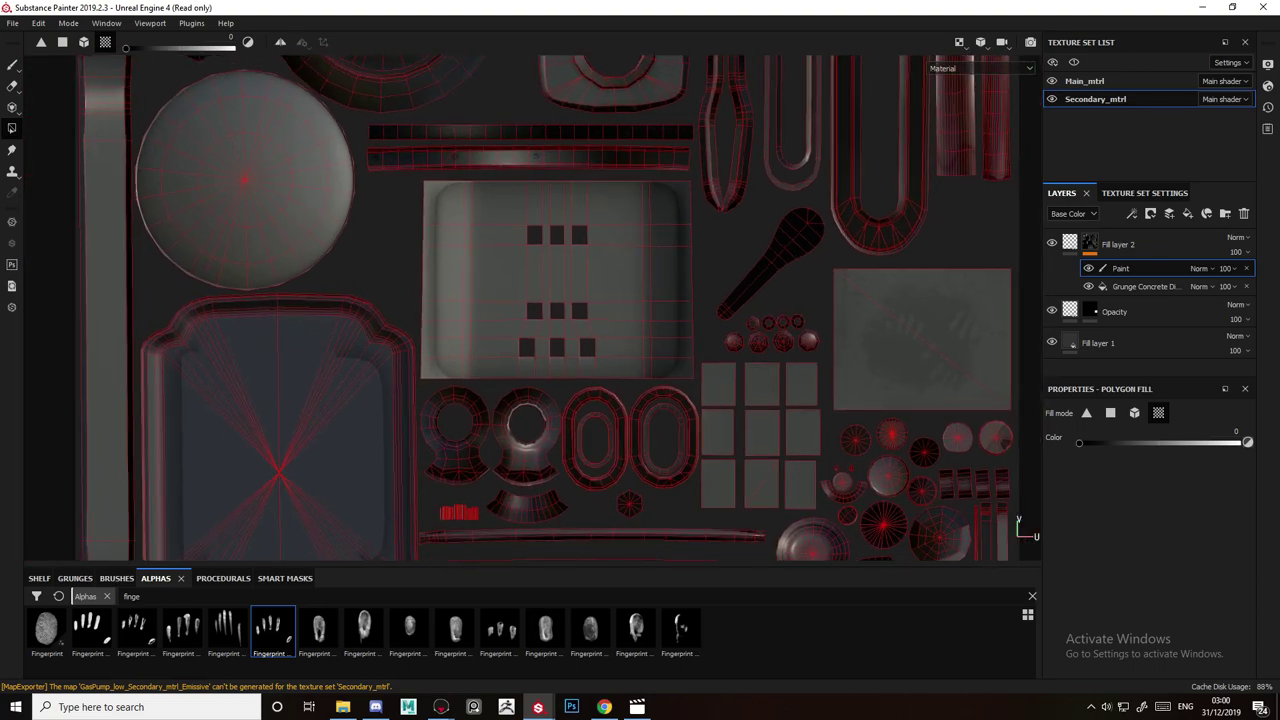
key(x)
key(F2)
alt+drag(600, 330, 560, 290)
alt+right_drag(560, 290, 610, 300)
alt+drag(560, 330, 590, 345)
alt+right_drag(590, 345, 520, 335)
alt+drag(520, 335, 575, 325)
Add another fill layer with a black mask above the grunge layer, with the inner panel's UV island in view.
key(F3)
scroll(572, 250, up, 2)
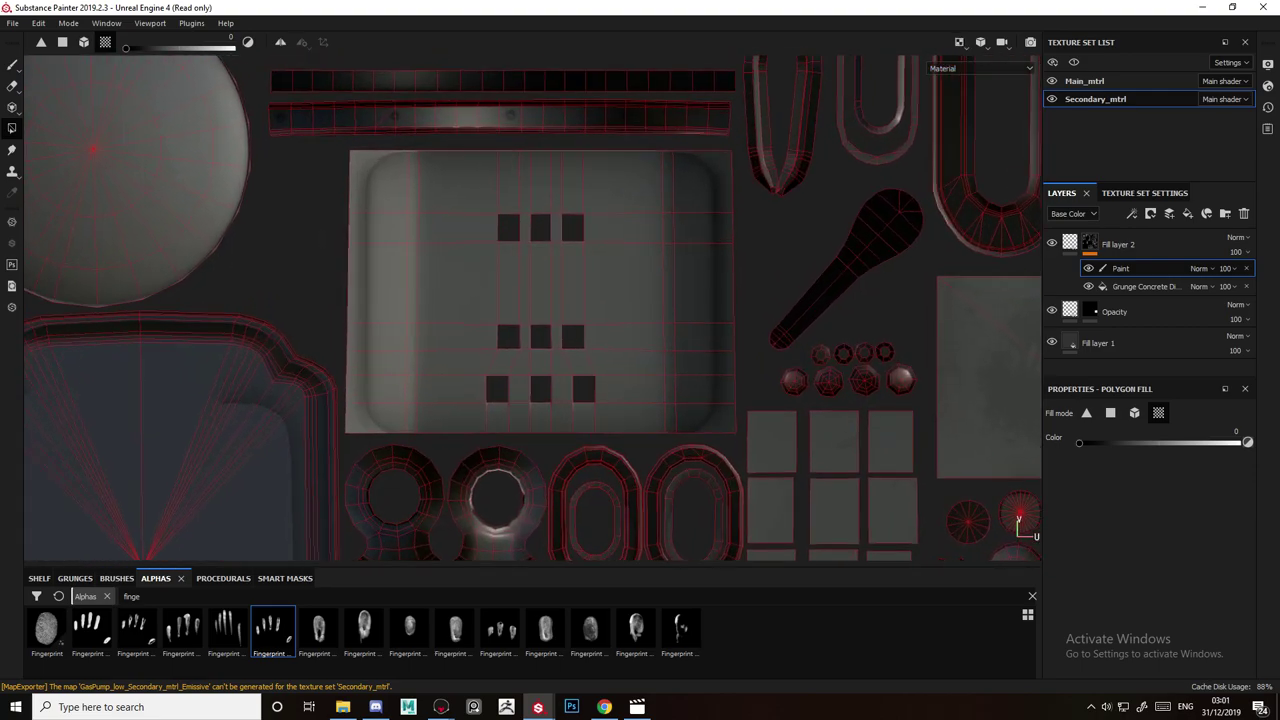
click(1090, 243)
click(1187, 213)
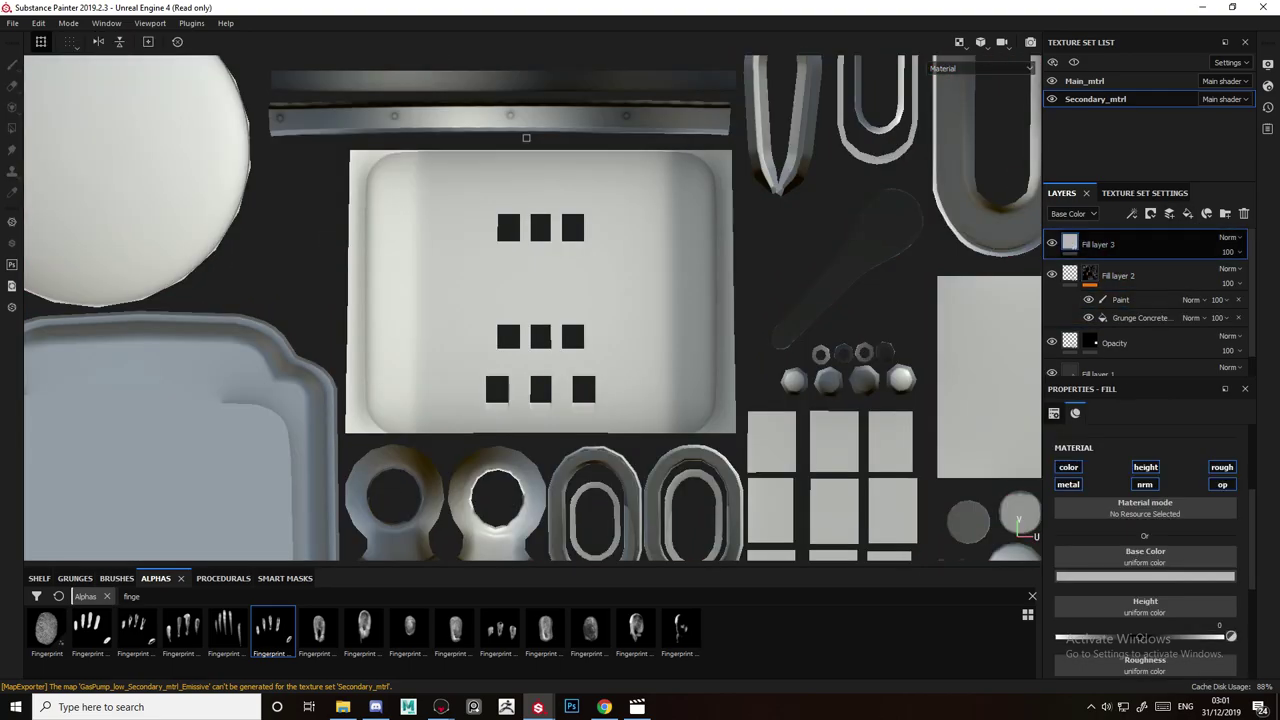
right_click(1118, 244)
click(1122, 21)
scroll(702, 160, up, 3)
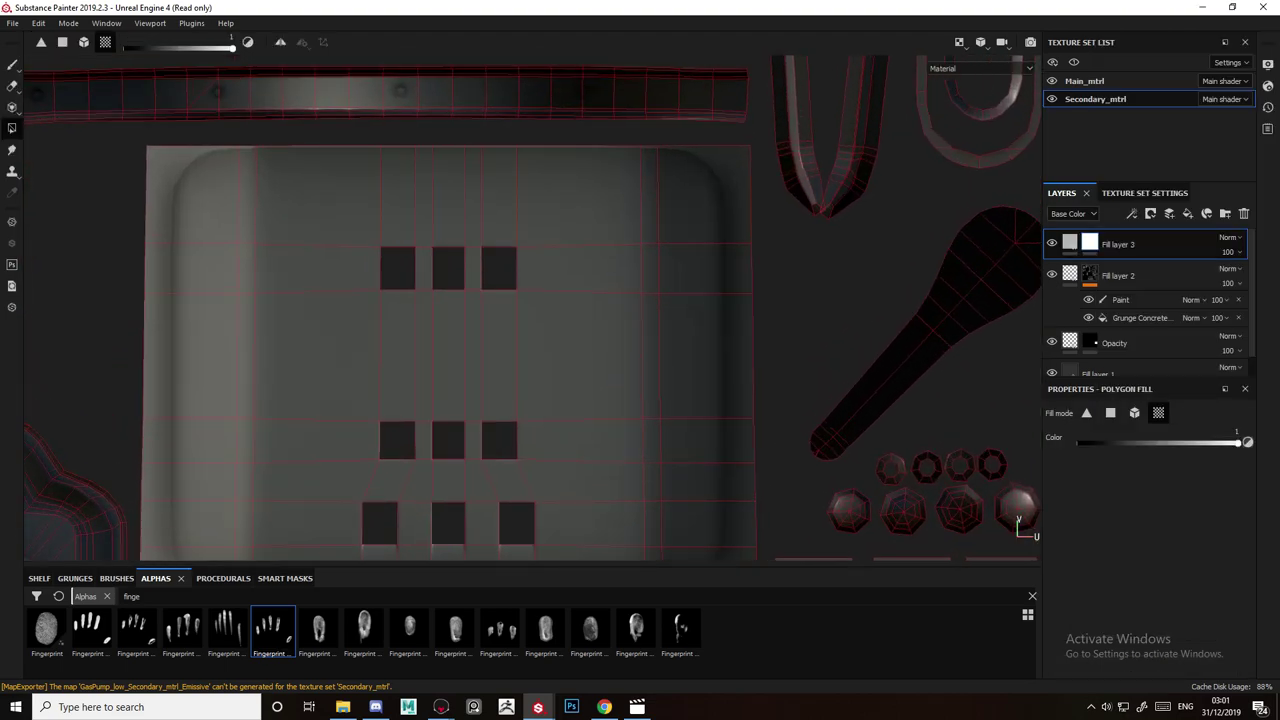
Set the new fill layer's base color to bright red and select its mask for filling on the inner panel.
click(1070, 243)
click(1147, 576)
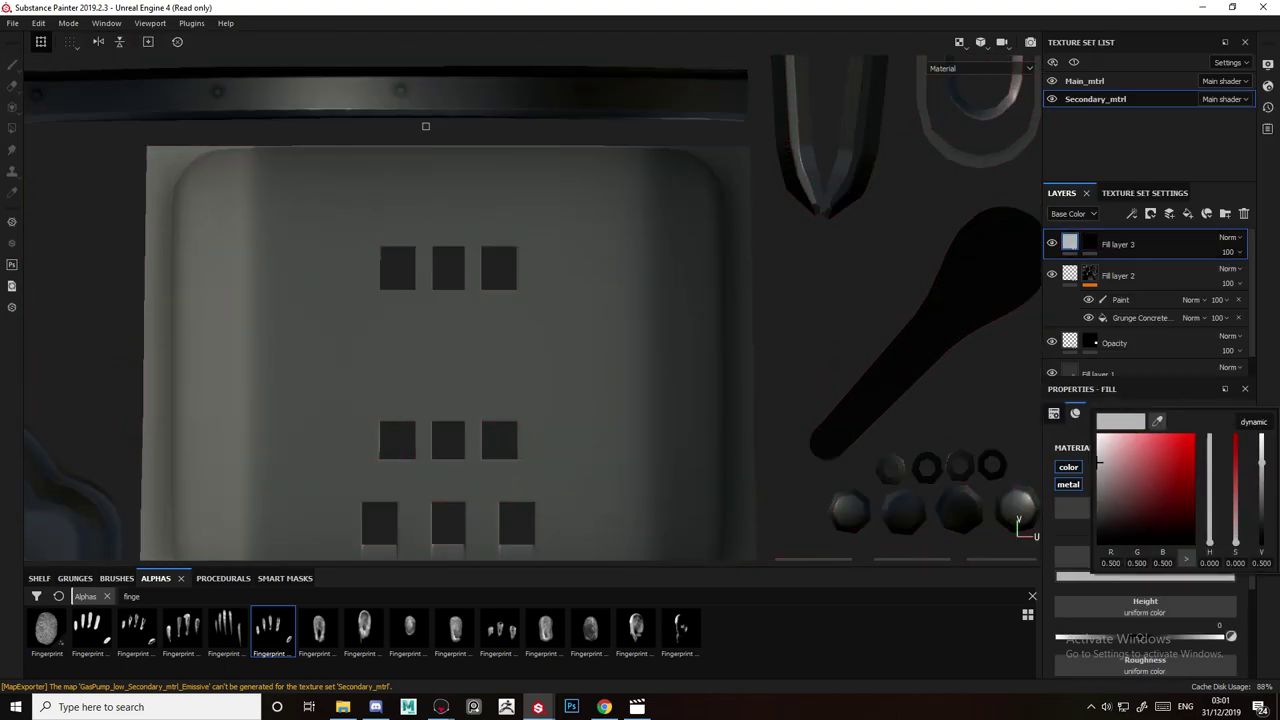
click(1191, 446)
click(1090, 243)
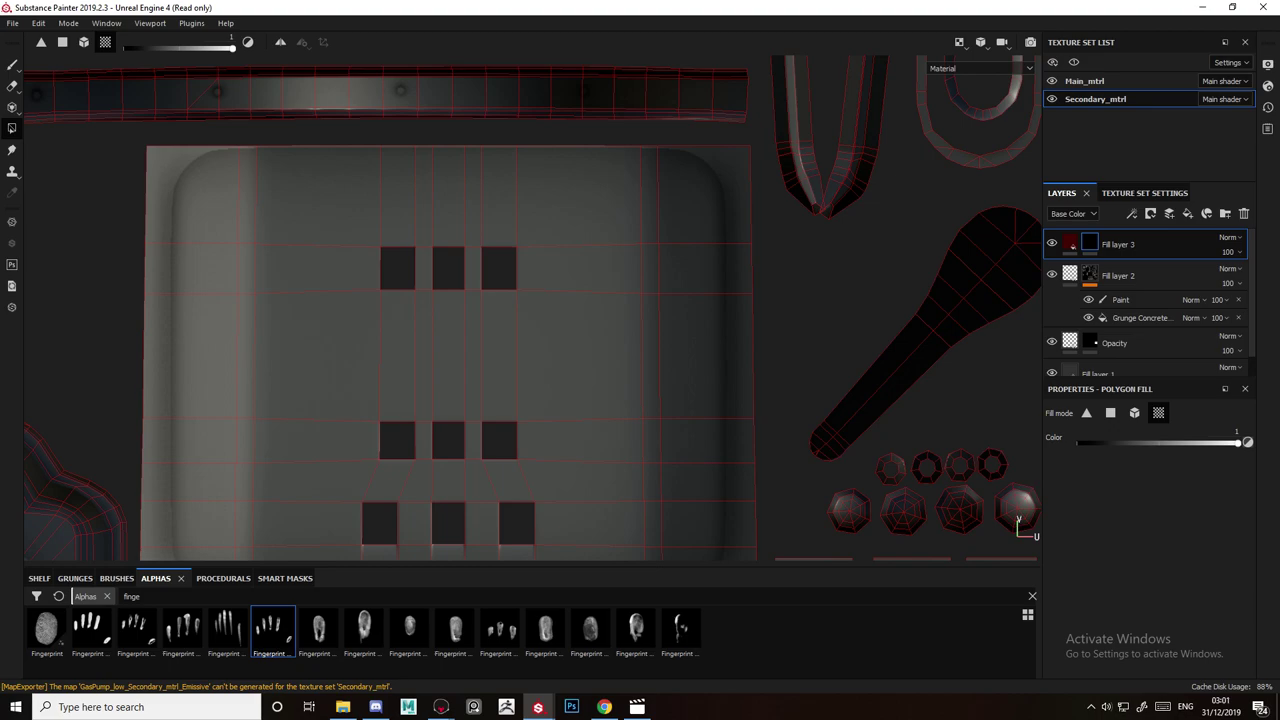
alt+middle_drag(500, 340, 594, 301)
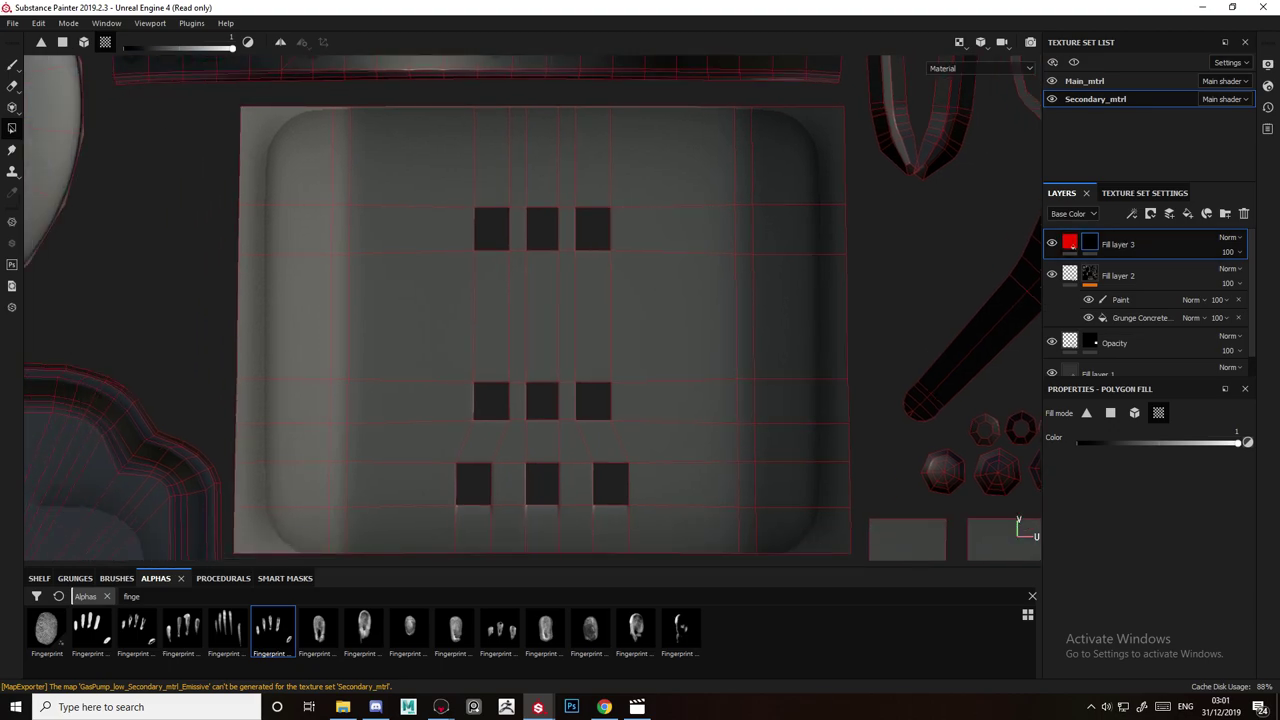
key(1)
mouse_move(320, 308)
mouse_down()
mouse_move(657, 313)
mouse_move(742, 456)
mouse_move(752, 512)
mouse_up()
middle_drag(752, 512, 733, 357)
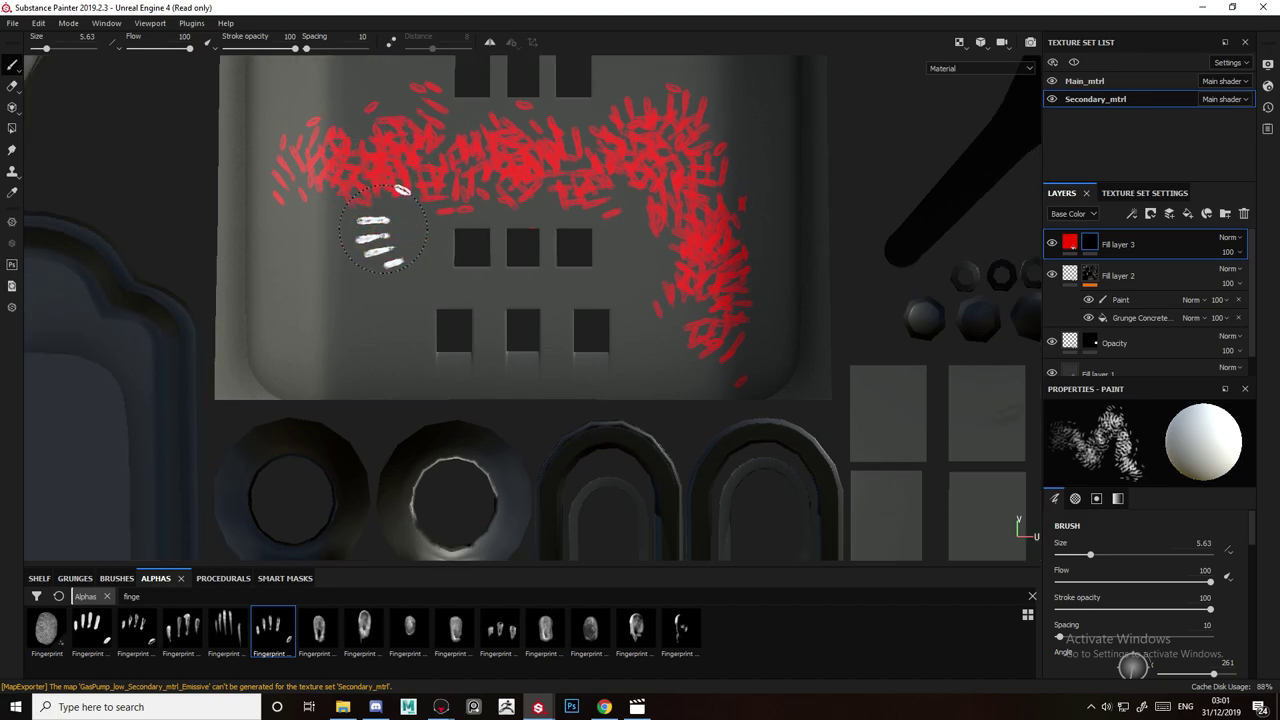
key(ctrl+z)
Paint the red letters ROI across the inner panel on the fill layer's mask with a brush of size 1.17, then check them through the glass.
ctrl+right_drag(371, 202, 357, 165)
mouse_move(362, 125)
mouse_down()
mouse_move(347, 158)
mouse_move(376, 126)
mouse_move(358, 189)
mouse_move(447, 205)
mouse_up()
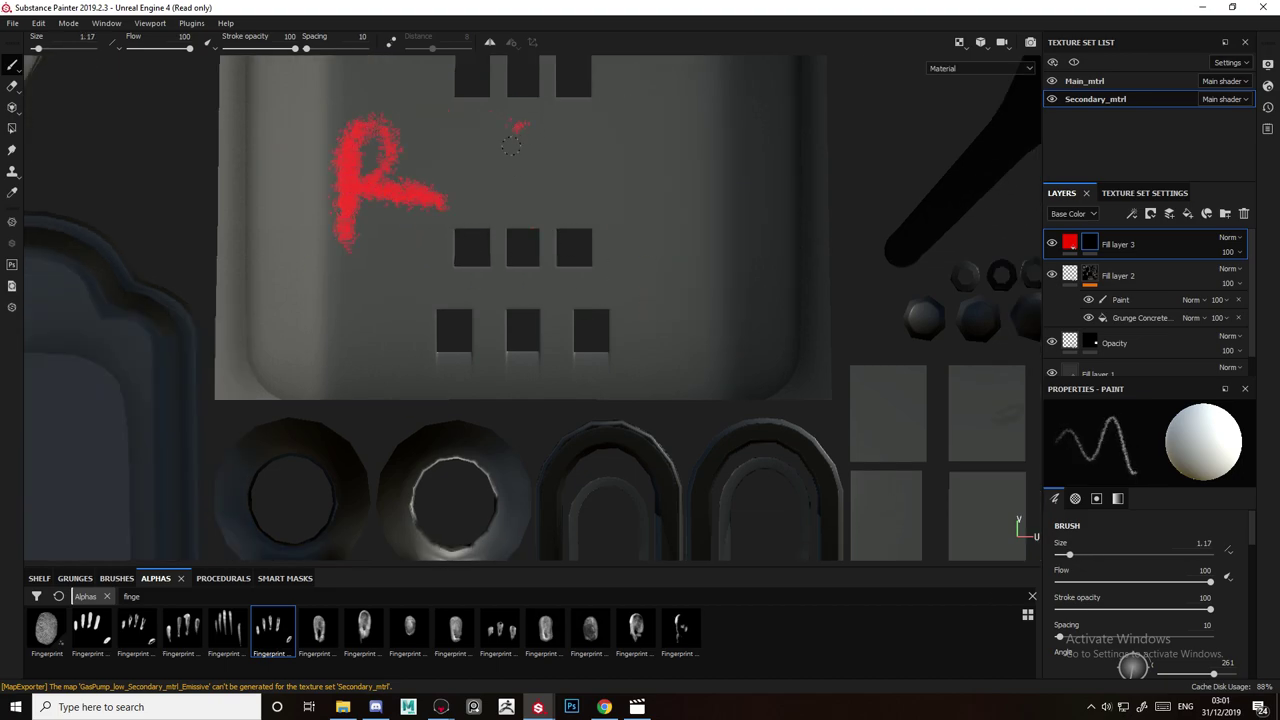
mouse_move(511, 145)
mouse_down()
mouse_move(560, 128)
mouse_move(508, 135)
mouse_up()
drag(678, 118, 673, 203)
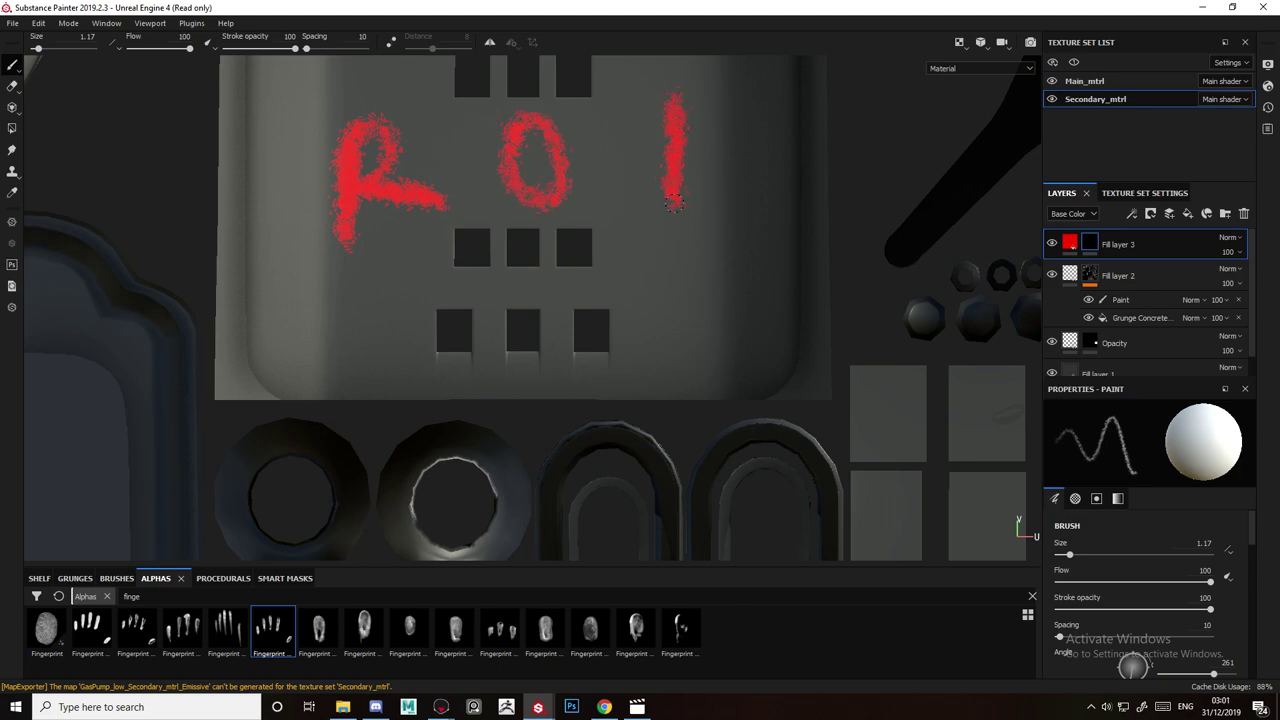
scroll(745, 215, down, 4)
key(F2)
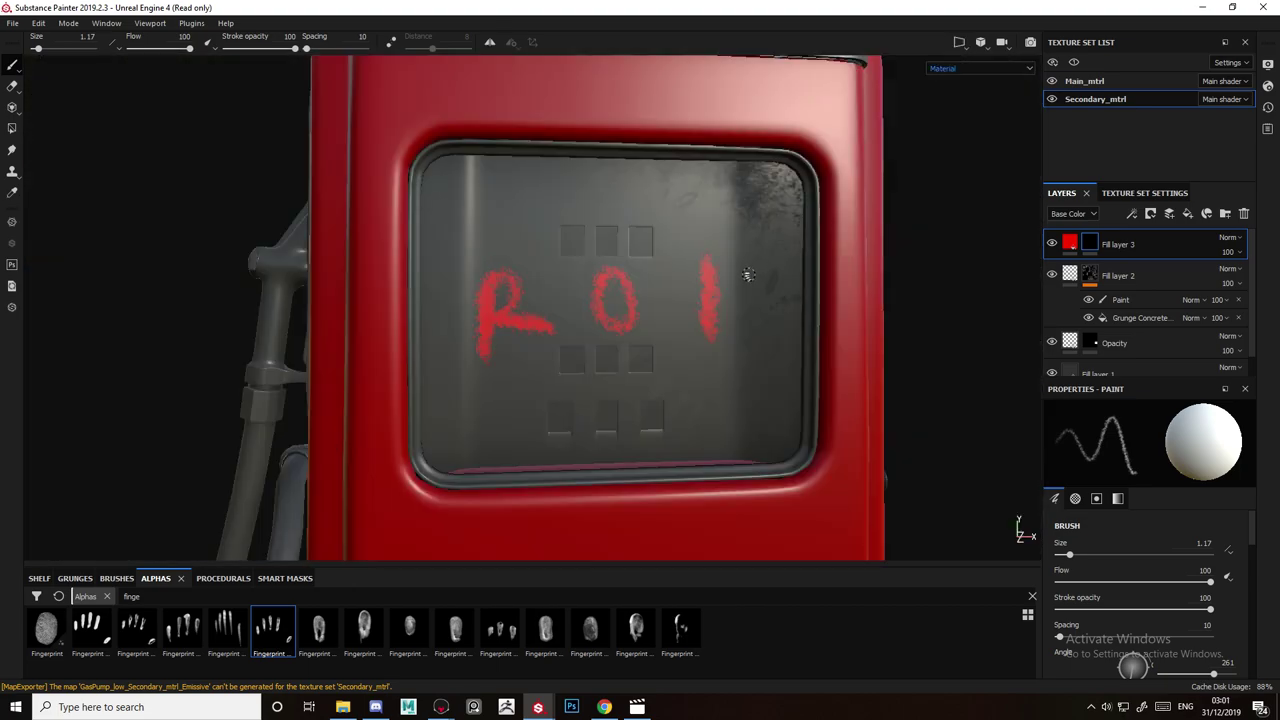
scroll(748, 274, down, 4)
alt+drag(735, 280, 557, 352)
scroll(700, 305, up, 4)
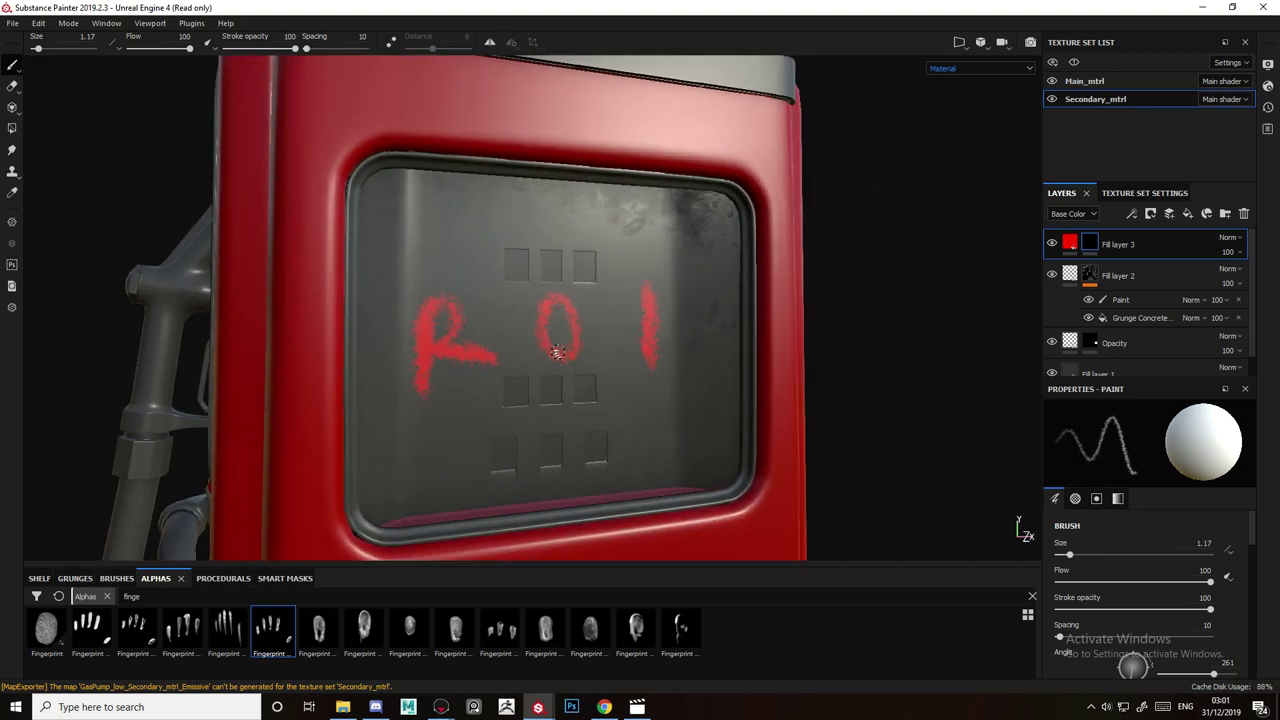
Export the Secondary_mtrl textures with the PBR MetalRough configuration as 16-bit PNG files into the desktop Texture folder.
scroll(557, 352, down, 3)
click(13, 23)
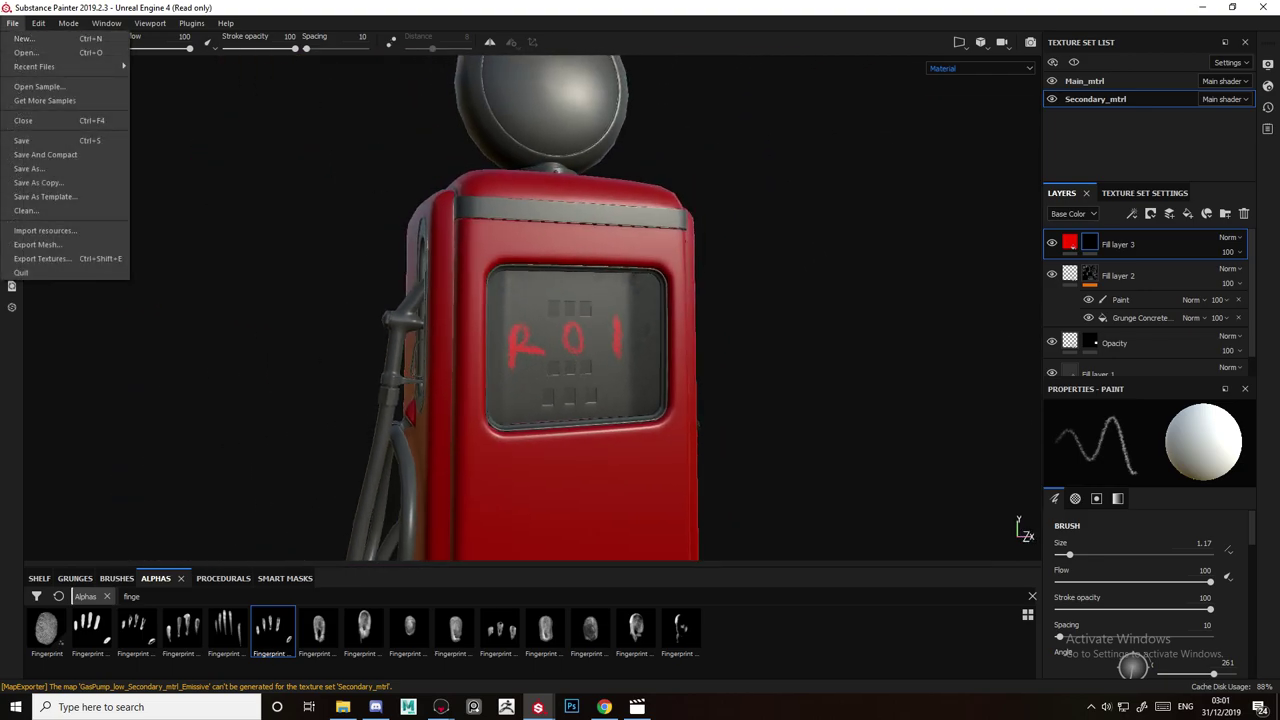
click(83, 263)
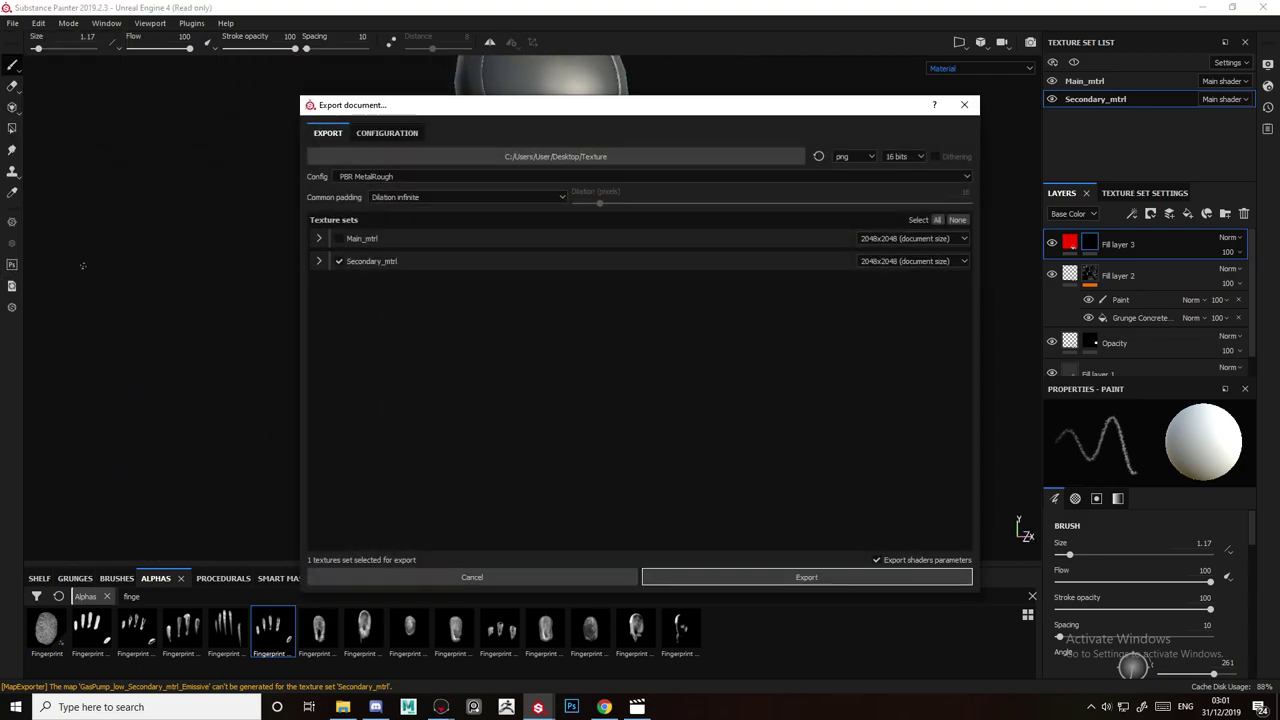
click(468, 177)
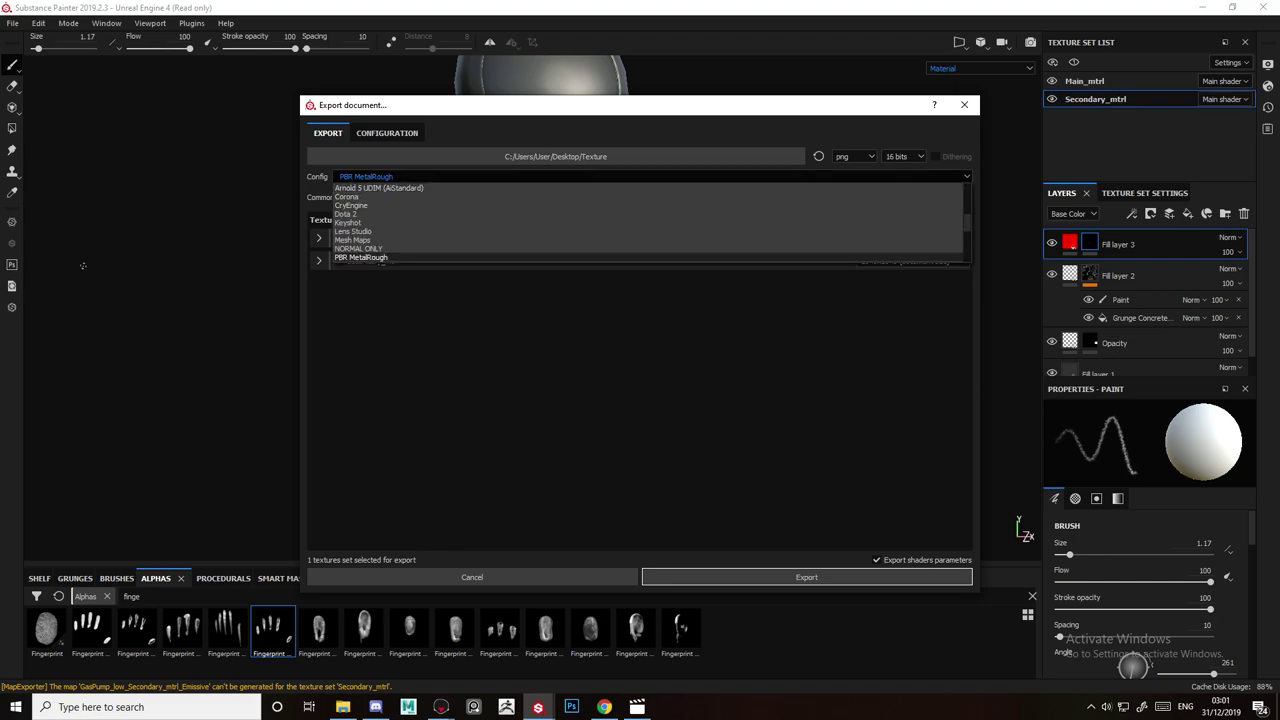
click(420, 257)
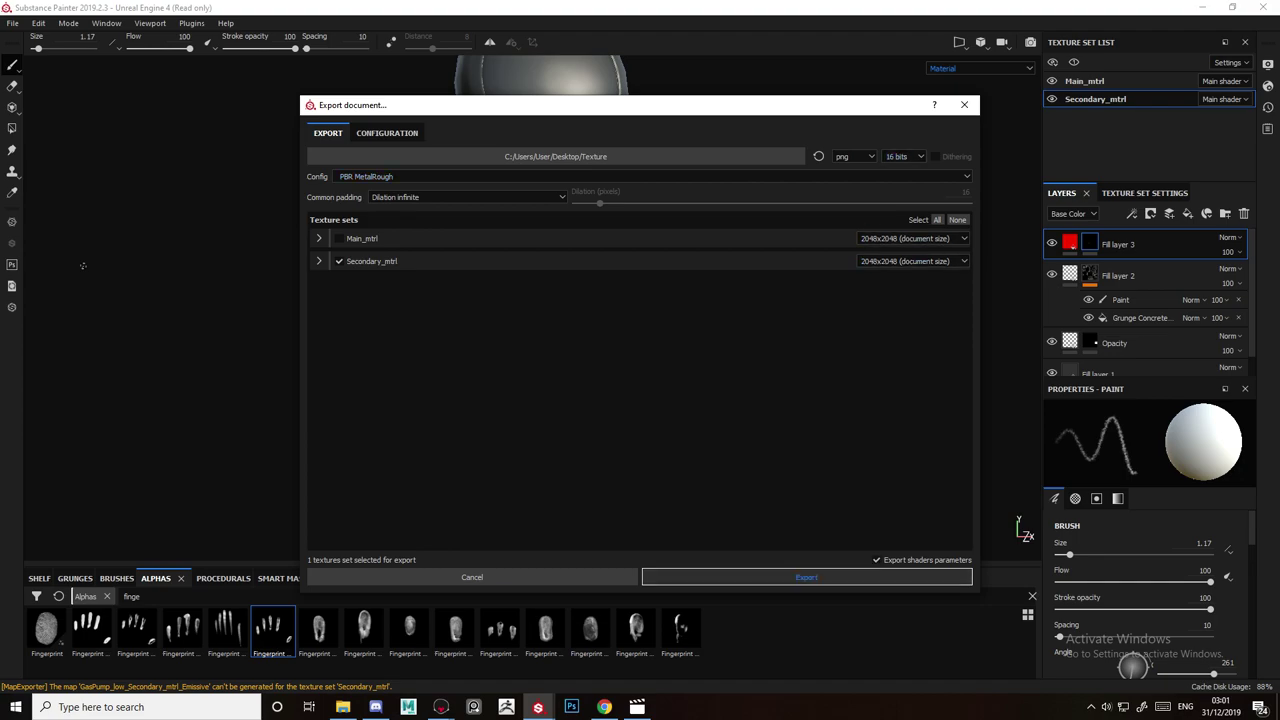
key(Return)
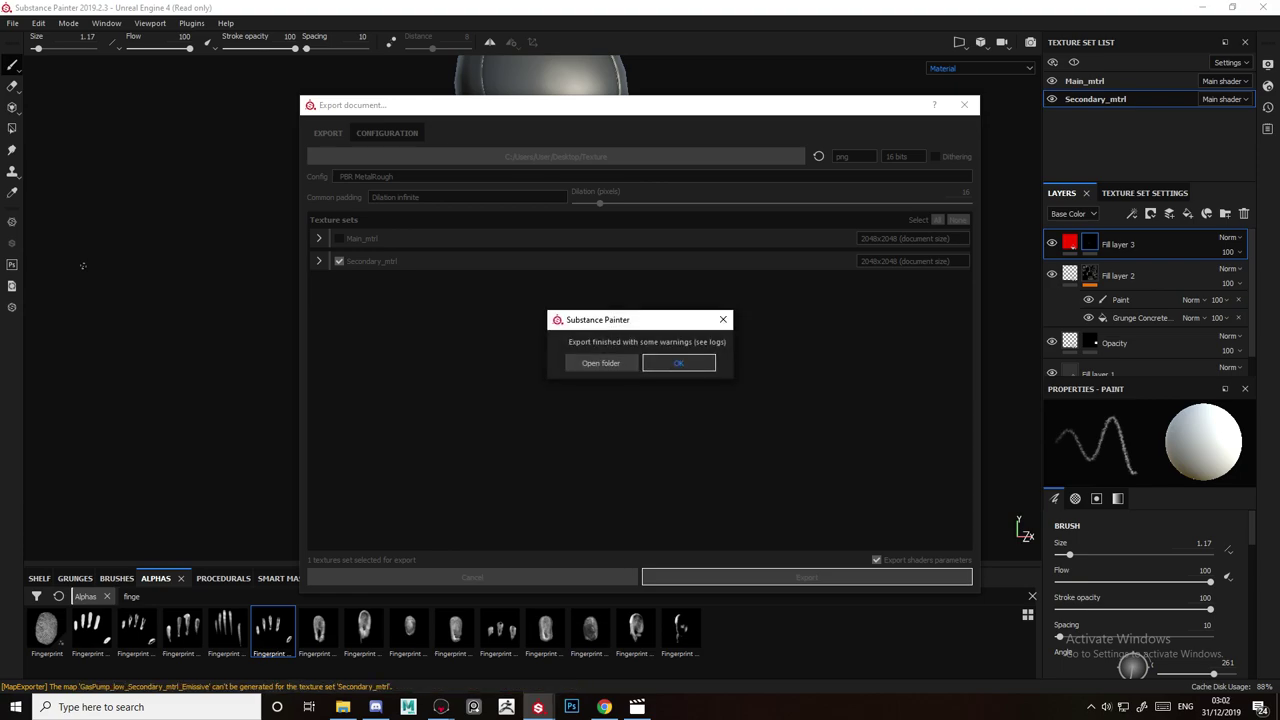
key(Return)
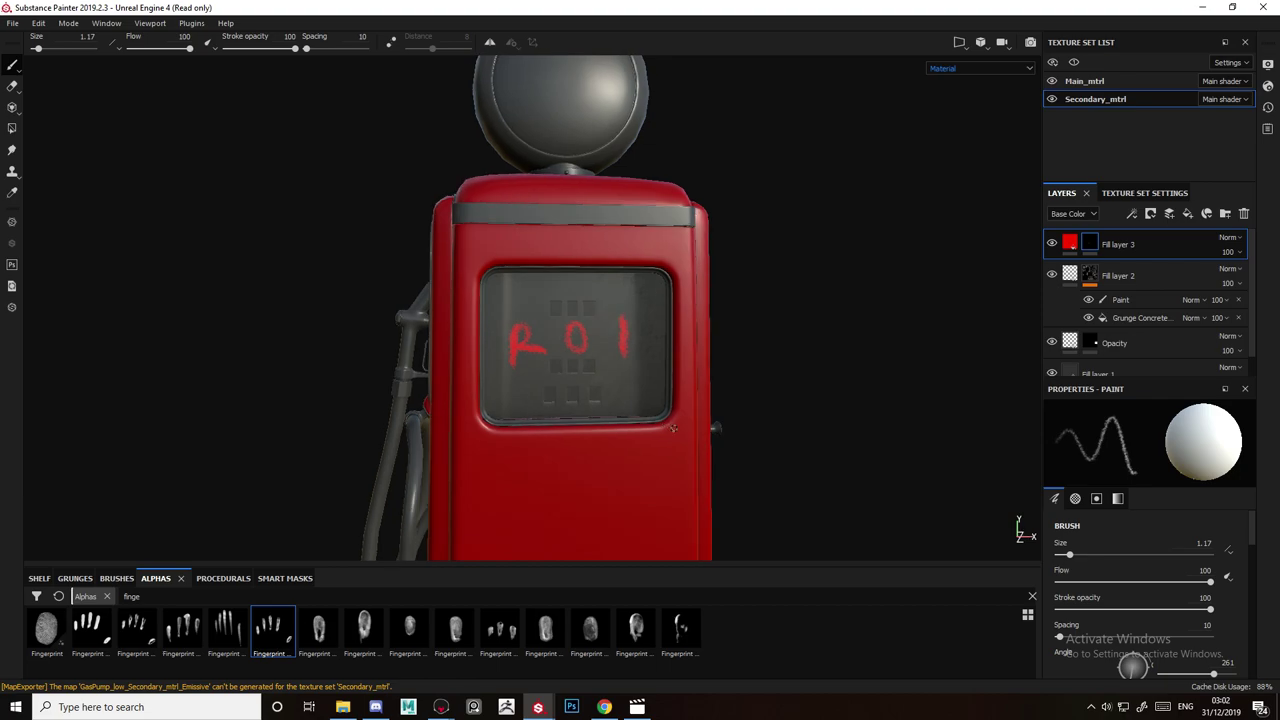
Switch to Marmoset Toolbag and view the gas pump model from the front.
key(alt+Tab)
click(1000, 290)
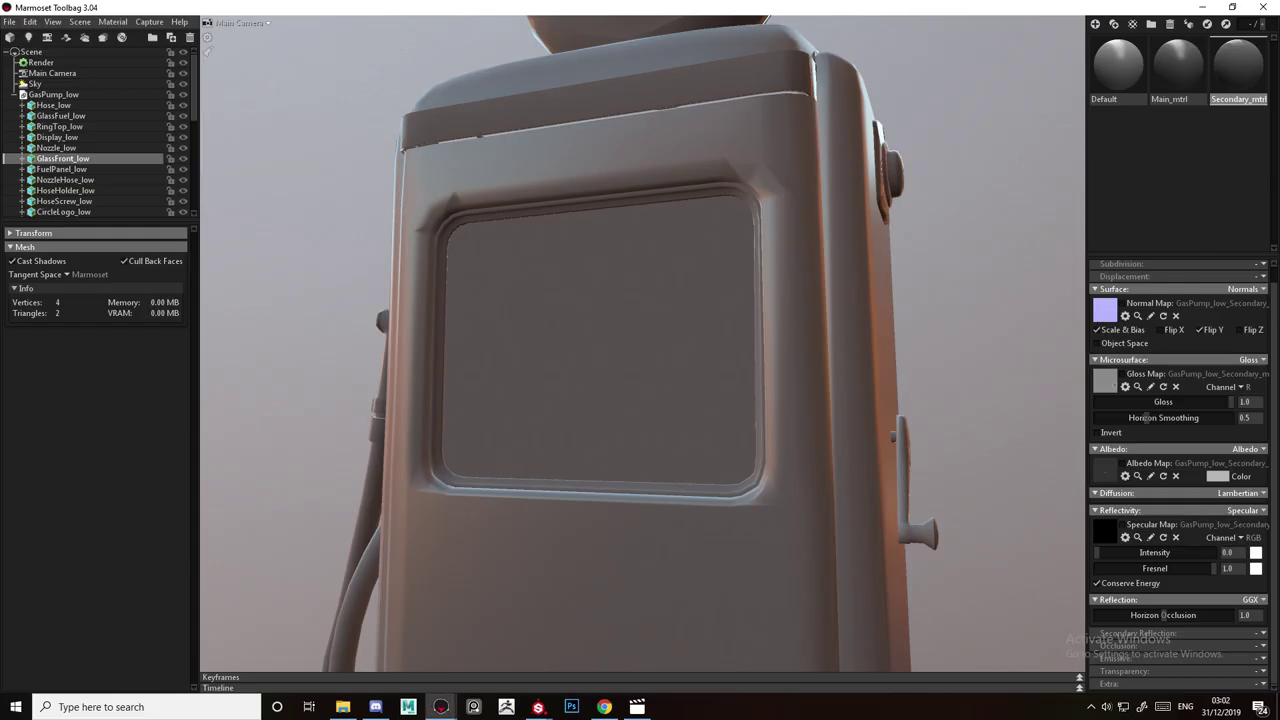
scroll(643, 343, down, 5)
mouse_move(600, 340)
alt+mouse_down()
mouse_move(700, 360)
mouse_move(880, 360)
alt+mouse_up()
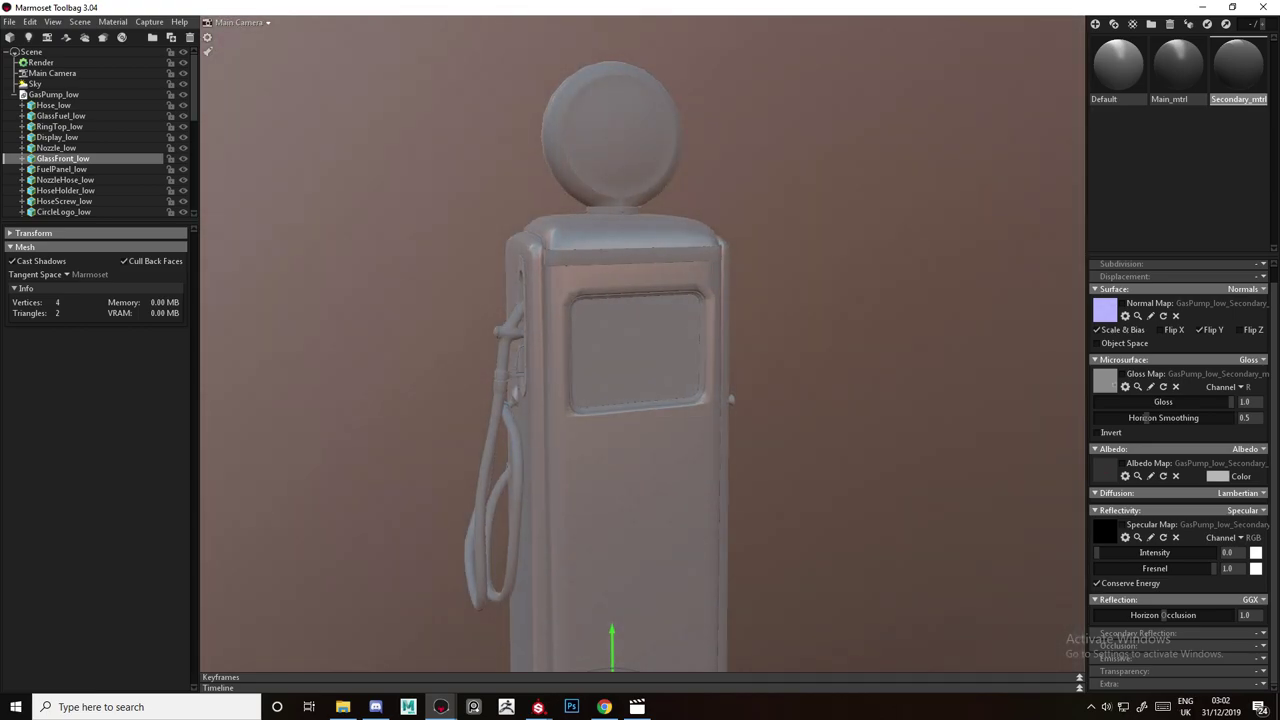
scroll(643, 343, up, 5)
scroll(643, 343, down, 5)
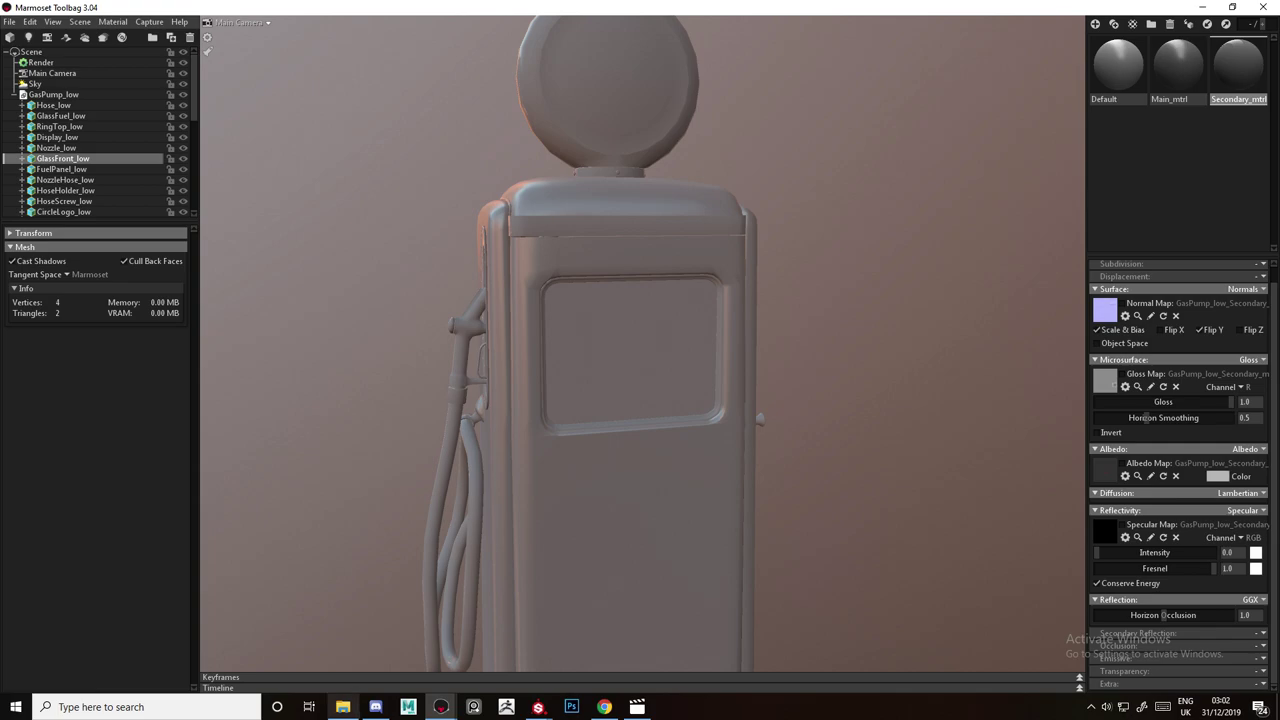
Open the Texture folder on the desktop in File Explorer to reach the exported maps.
click(343, 707)
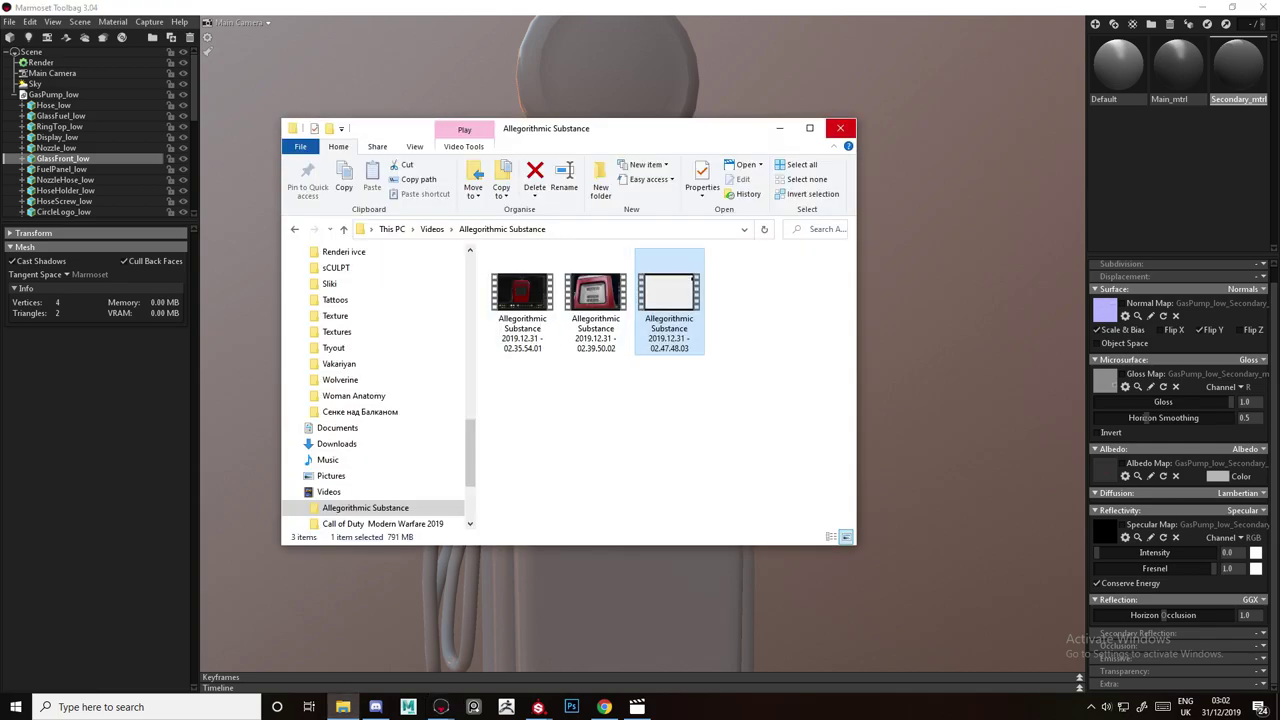
scroll(375, 320, up, 5)
drag(470, 382, 470, 285)
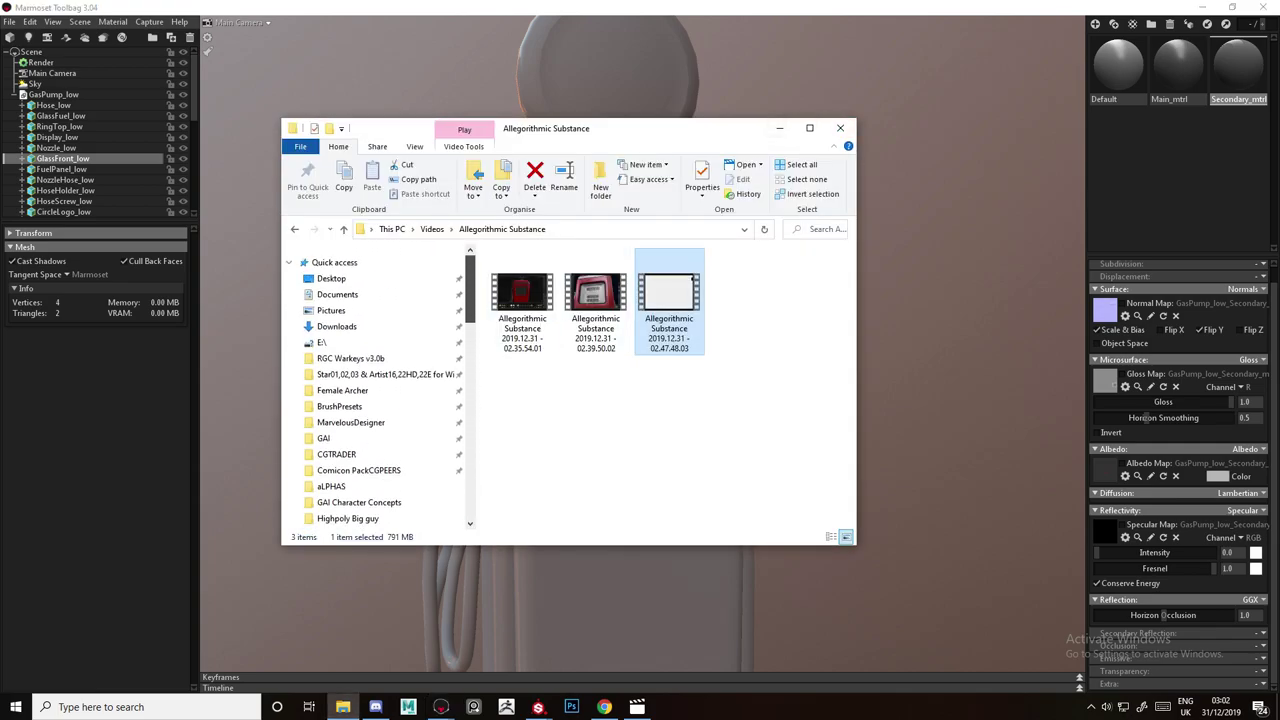
click(332, 279)
key(t)
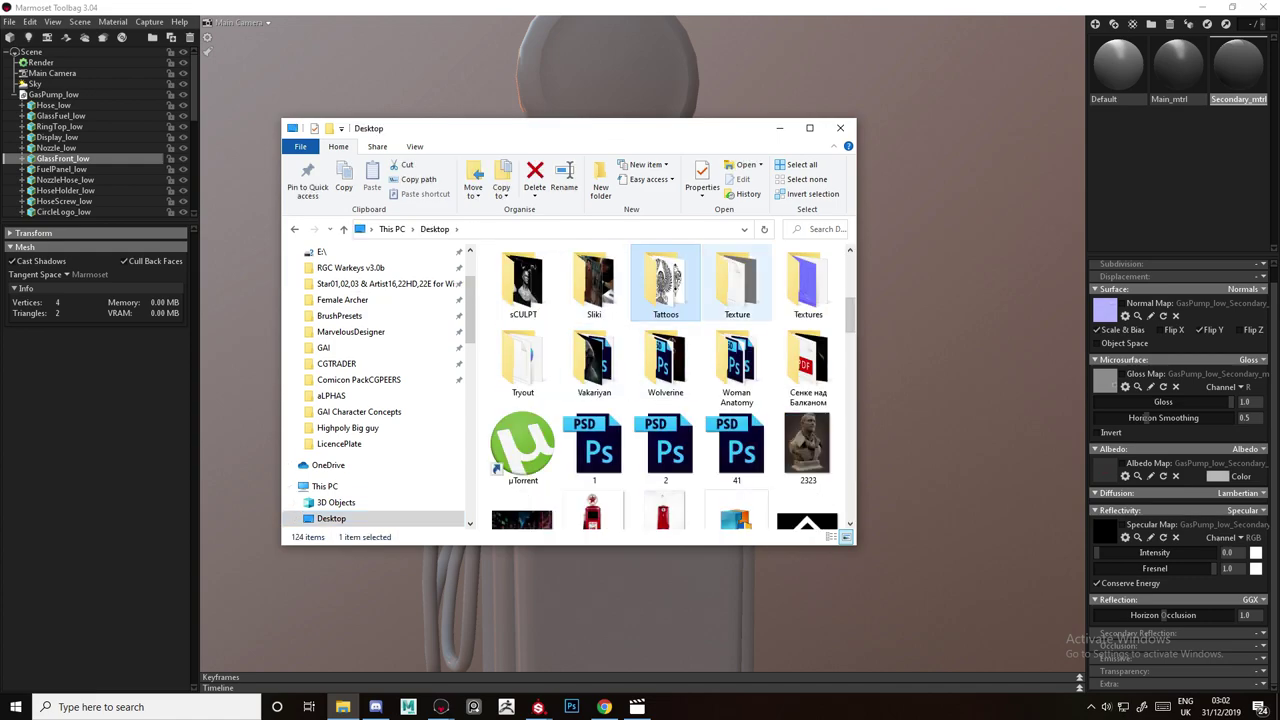
double_click(737, 298)
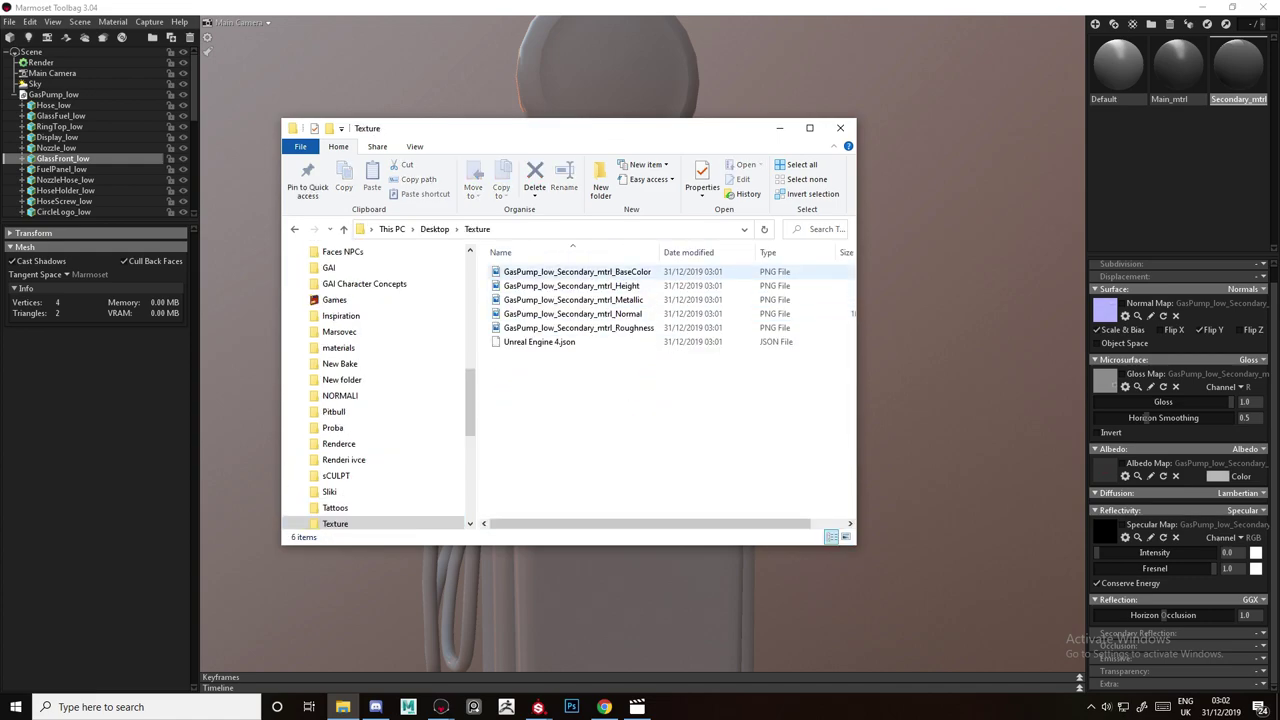
Assign the exported BaseColor texture to the Secondary_mtrl albedo map and the Roughness texture to its gloss map.
click(604, 272)
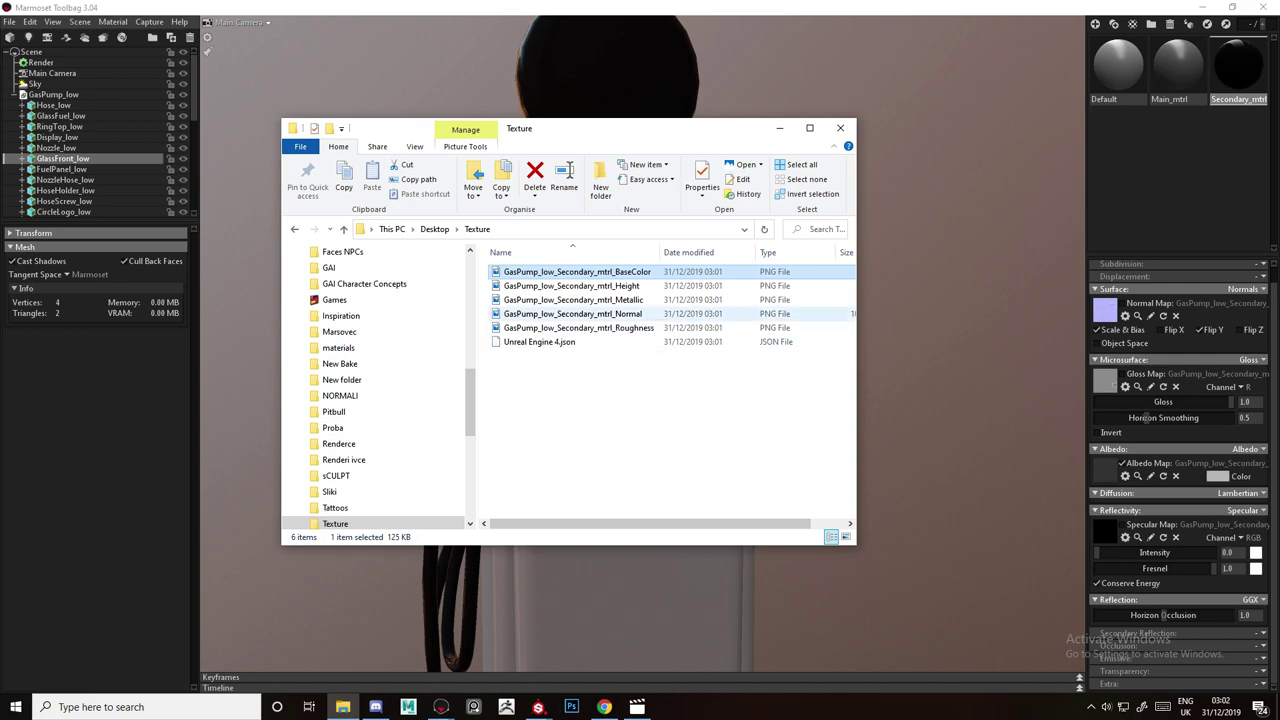
click(600, 328)
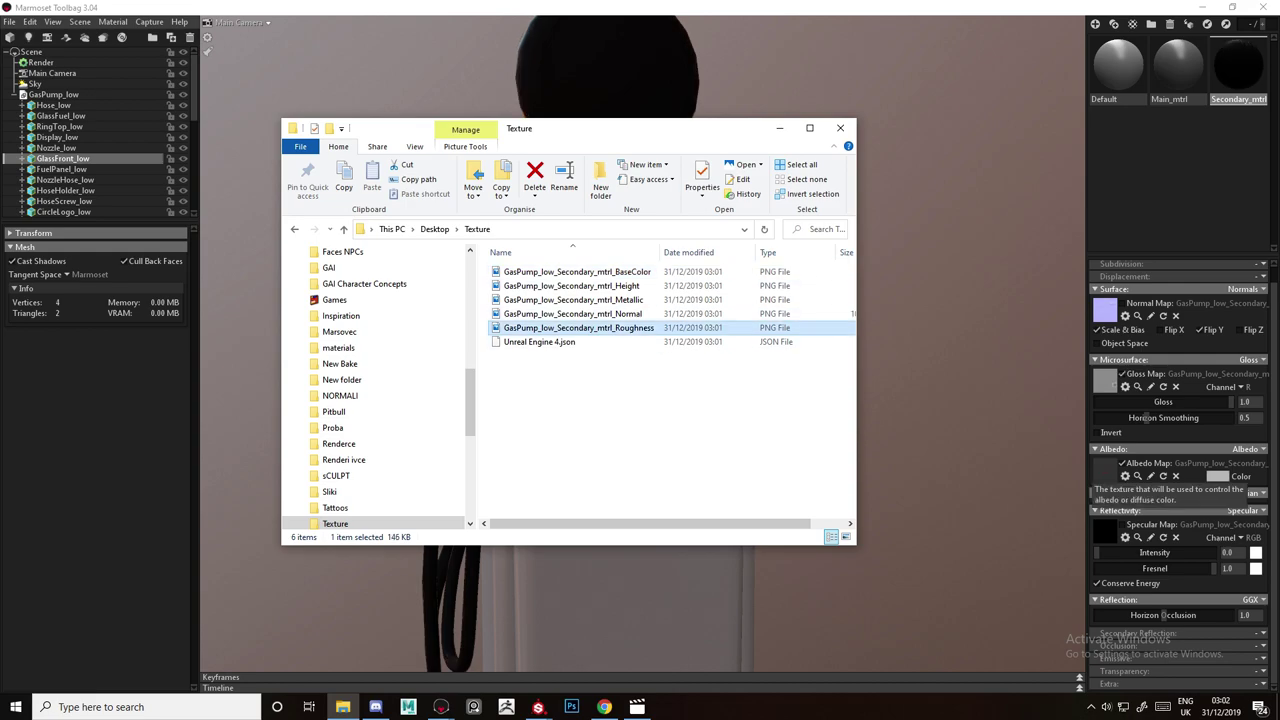
click(780, 128)
Raise the Secondary_mtrl specular intensity to about 0.39.
scroll(690, 300, up, 4)
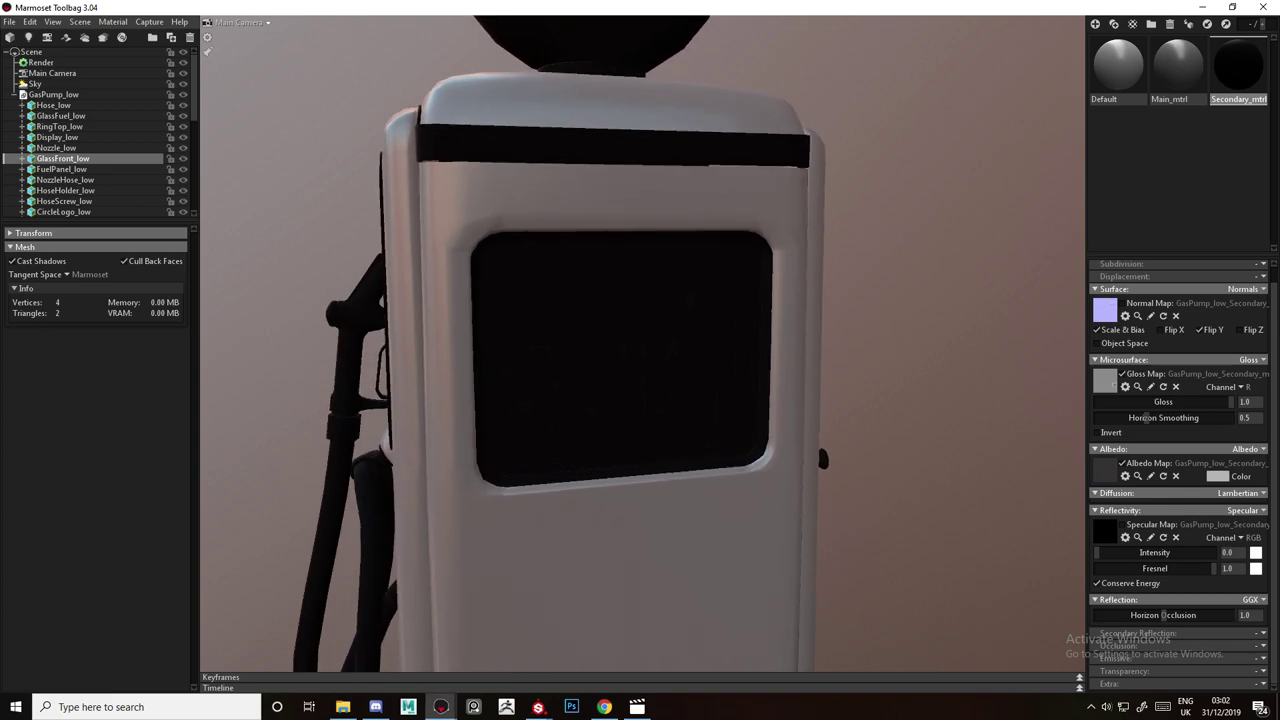
alt+drag(885, 470, 837, 450)
alt+middle_drag(837, 450, 891, 504)
alt+drag(891, 504, 850, 465)
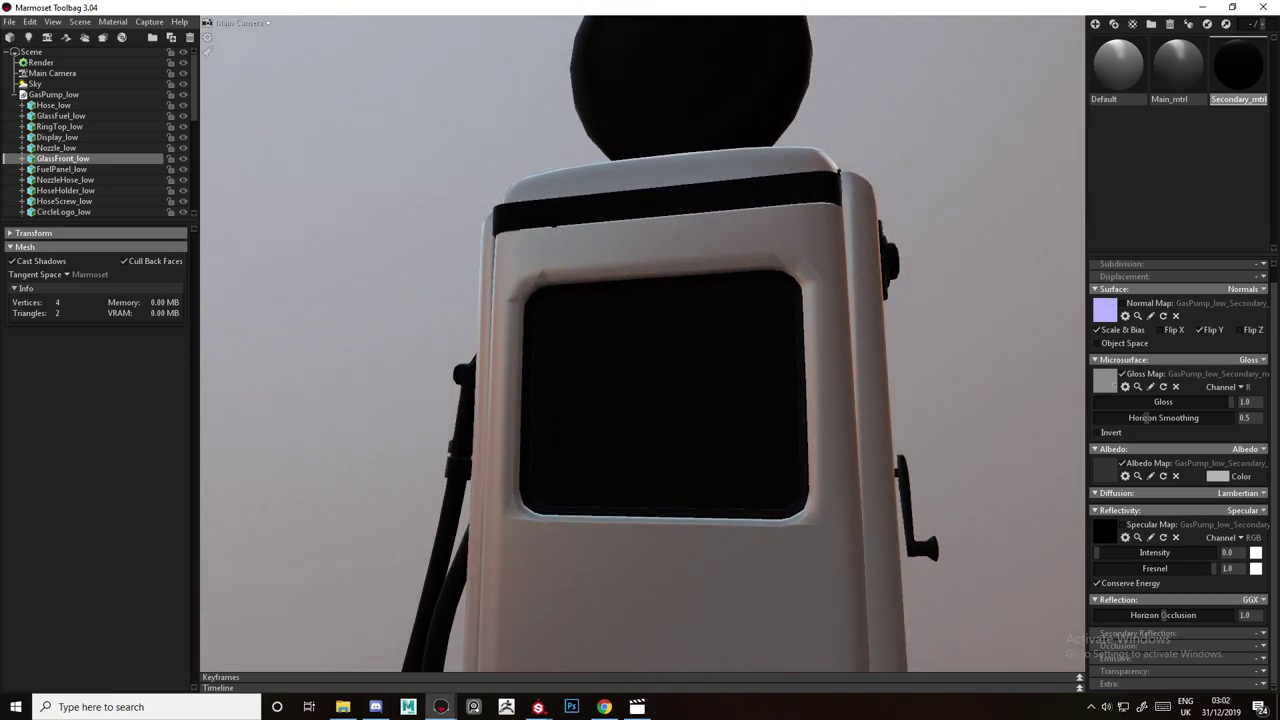
mouse_move(1231, 402)
mouse_down()
mouse_move(1097, 402)
mouse_move(1231, 402)
mouse_up()
scroll(850, 400, down, 5)
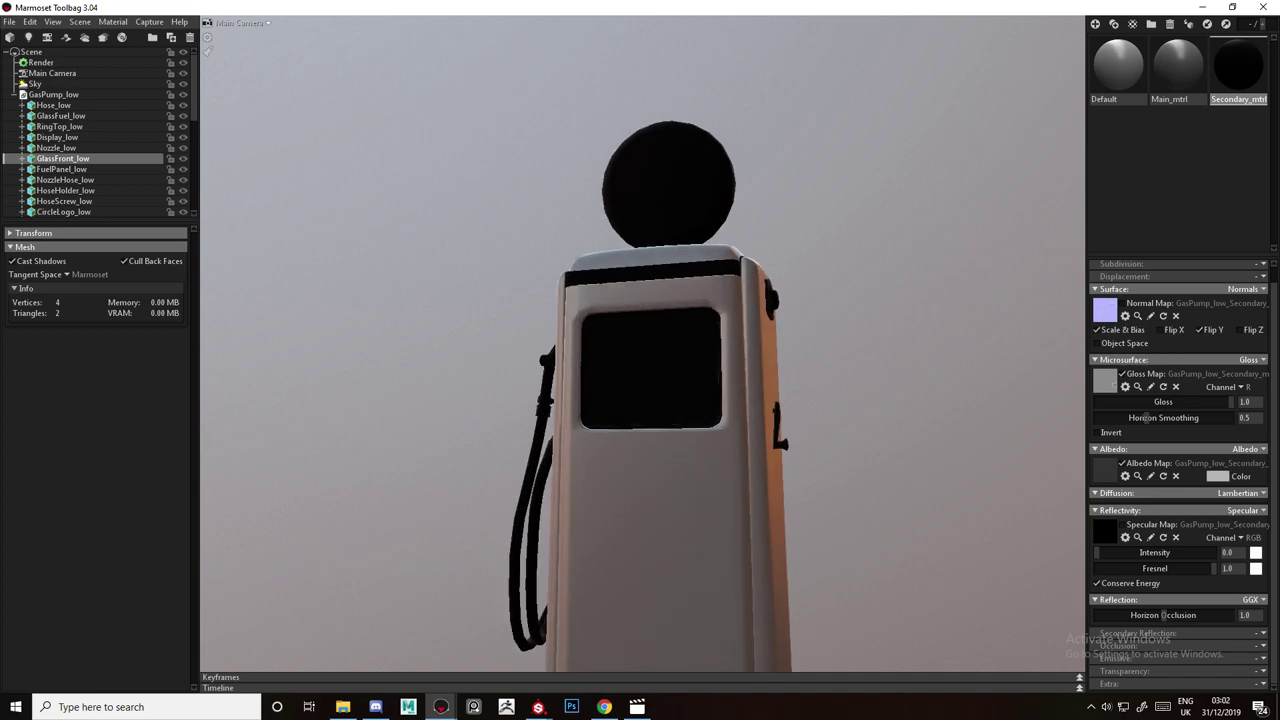
scroll(850, 400, up, 2)
drag(1098, 552, 1166, 552)
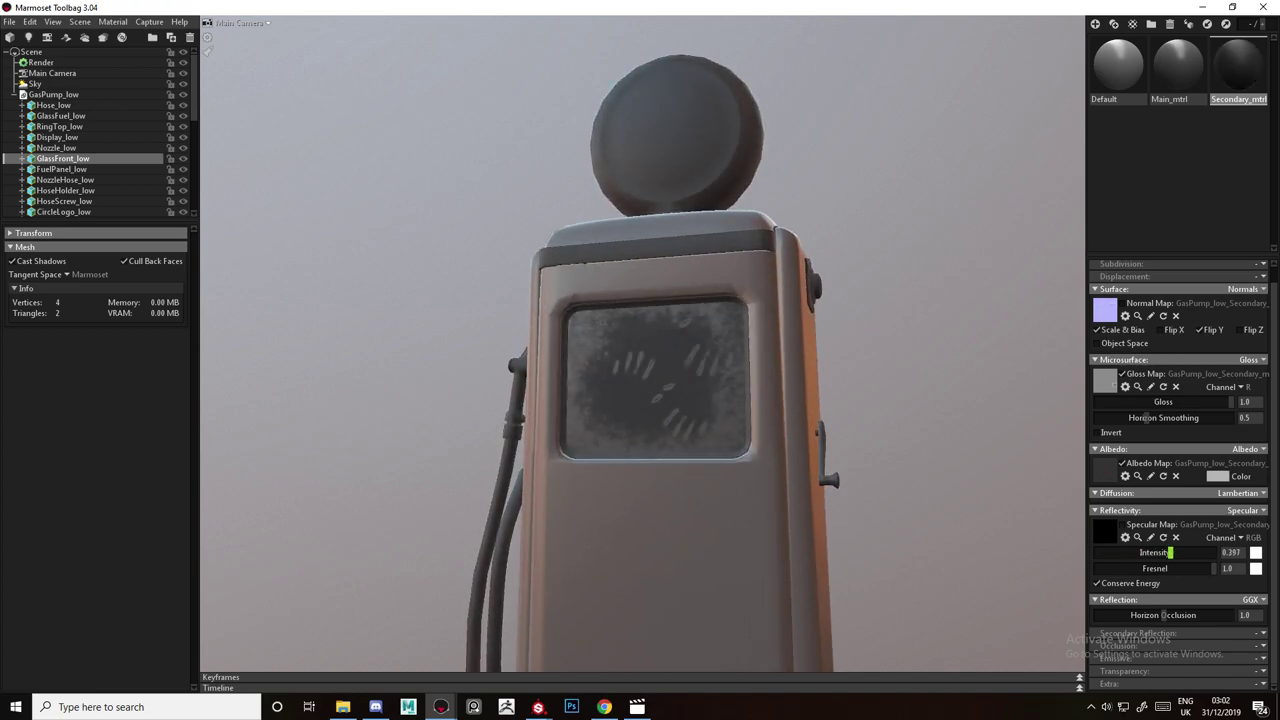
Inspect the fingerprints on the front glass up close and set the Secondary_mtrl transparency mode to Dither.
alt+drag(800, 450, 835, 440)
scroll(800, 440, up, 6)
alt+middle_drag(800, 500, 660, 330)
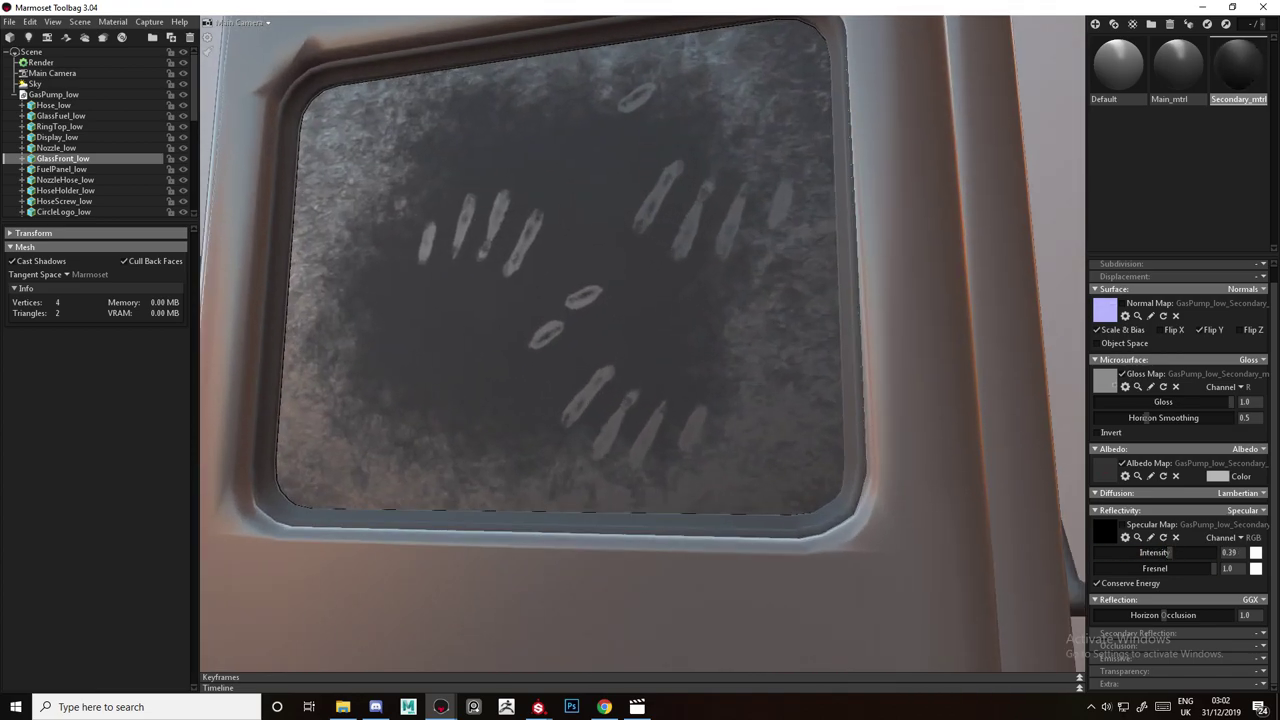
alt+drag(760, 400, 595, 400)
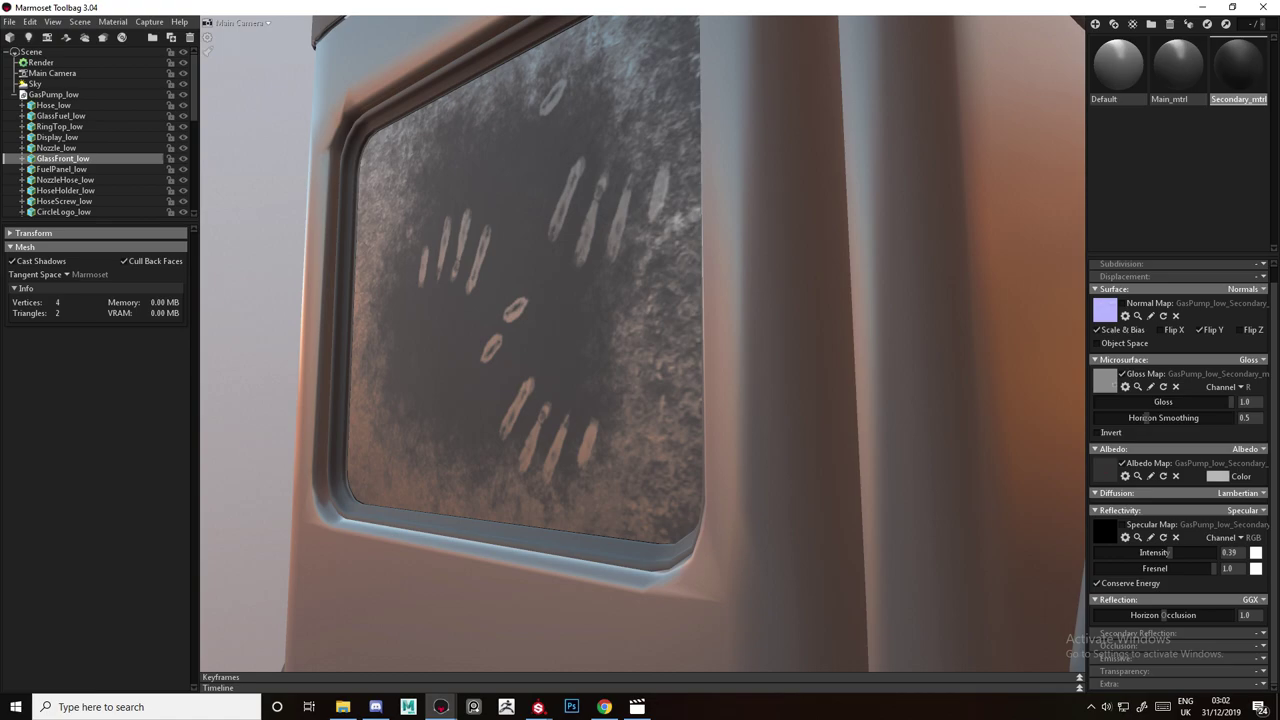
alt+drag(600, 400, 690, 398)
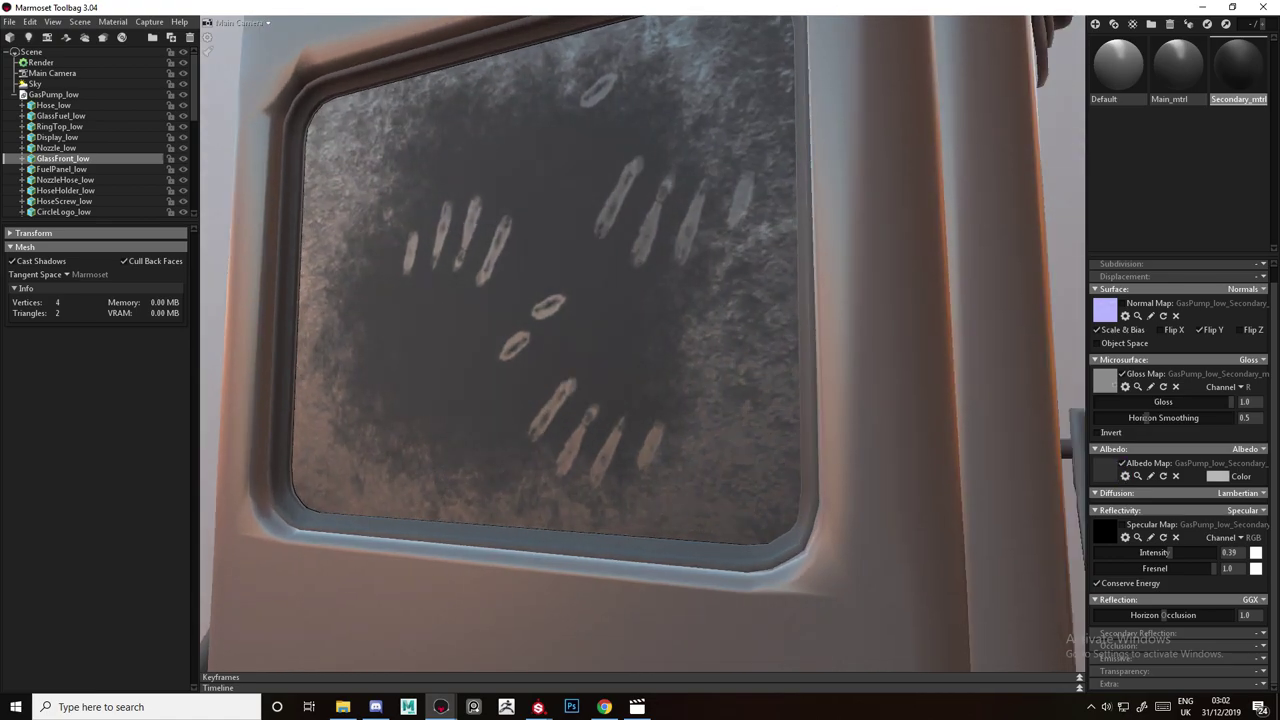
click(1262, 671)
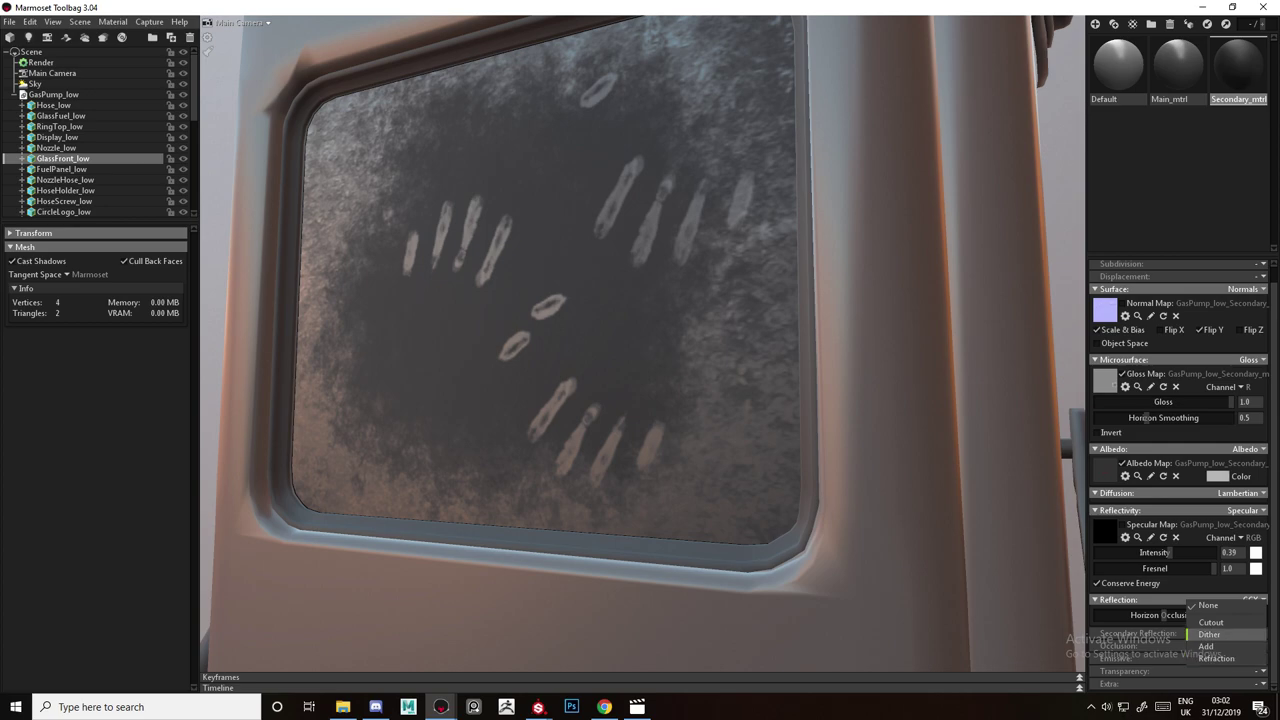
click(1210, 634)
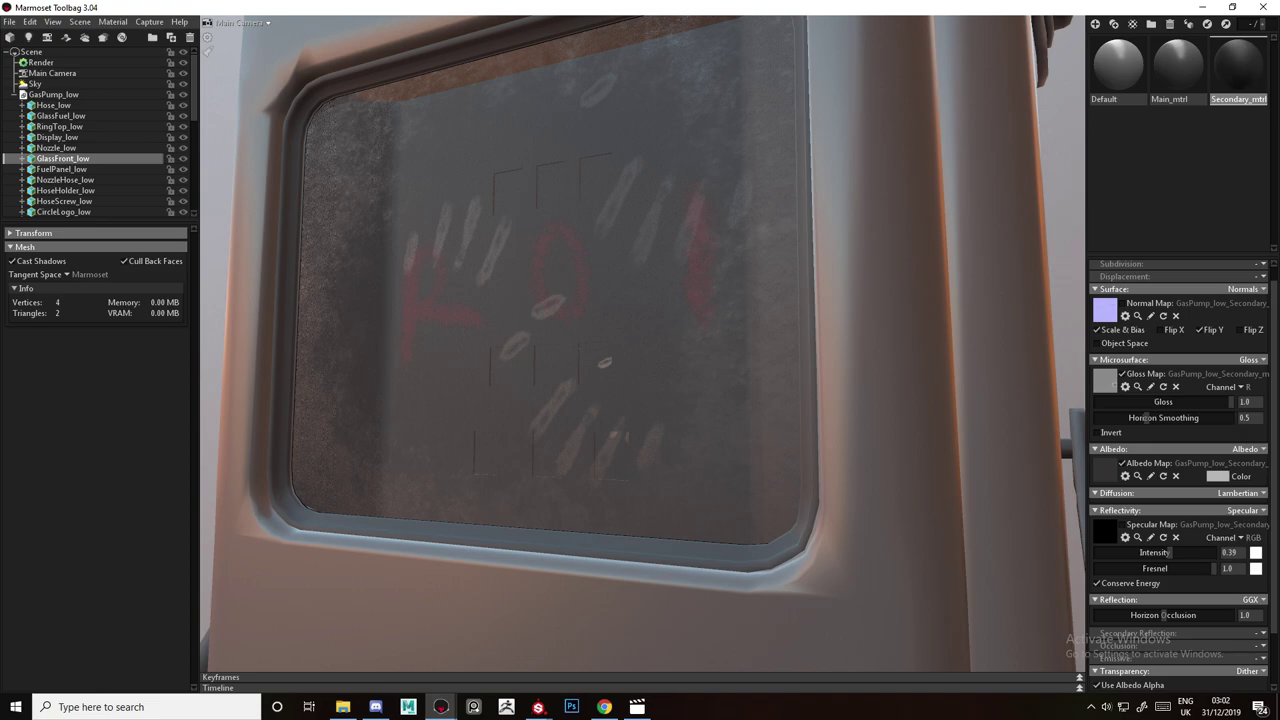
Check the alpha setting and inspect the red lettering through the transparent glass from several angles.
scroll(1180, 600, down, 2)
mouse_move(1231, 666)
mouse_down()
mouse_move(1114, 666)
mouse_move(1232, 666)
mouse_up()
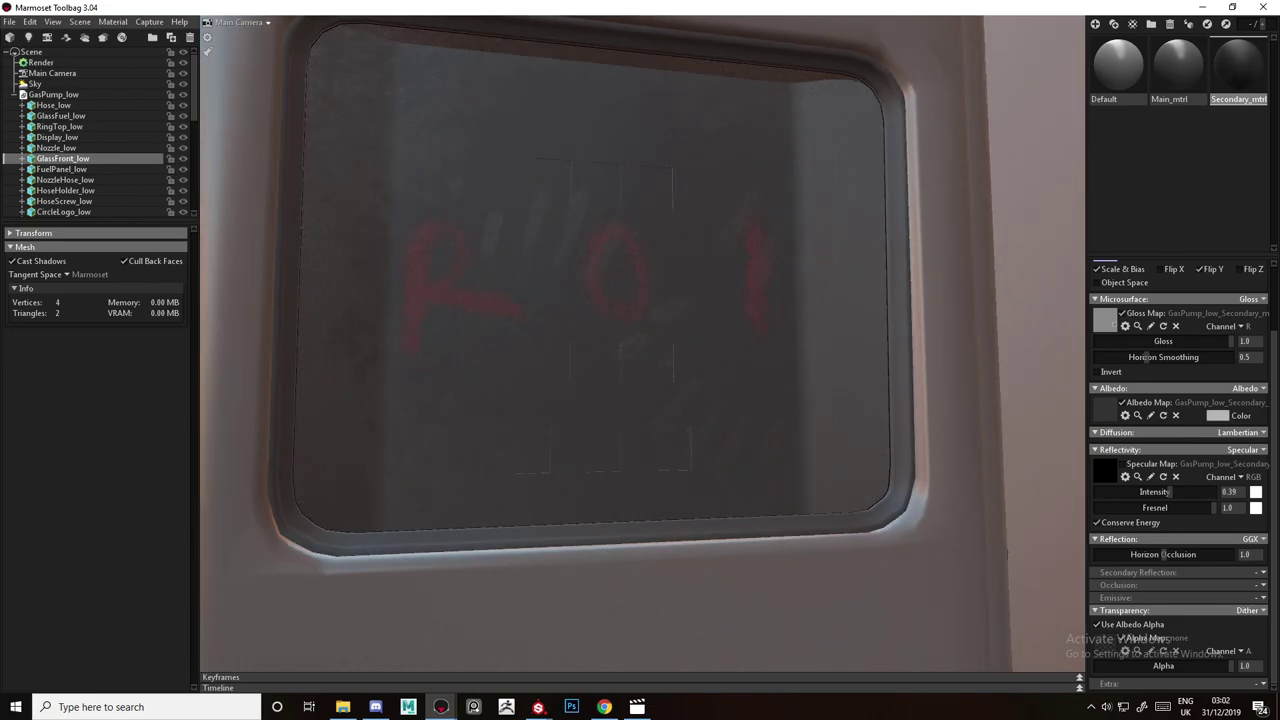
alt+drag(660, 350, 430, 340)
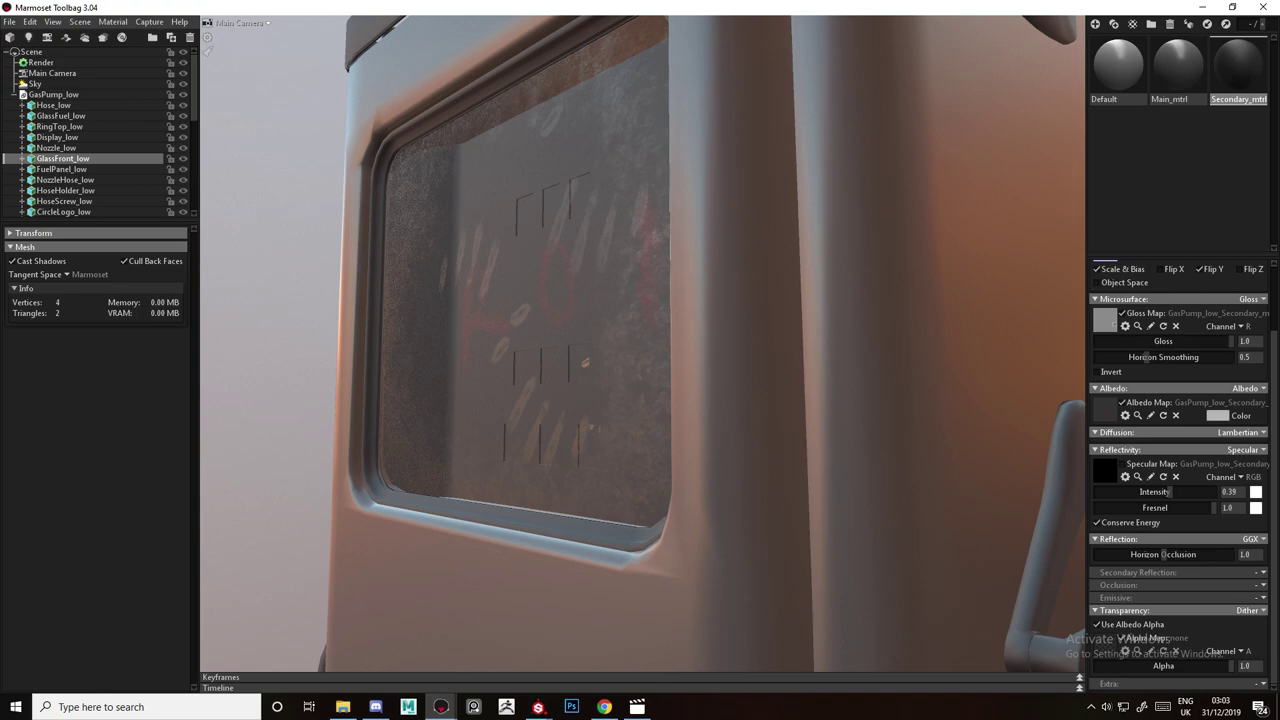
alt+drag(430, 340, 740, 340)
scroll(640, 345, up, 3)
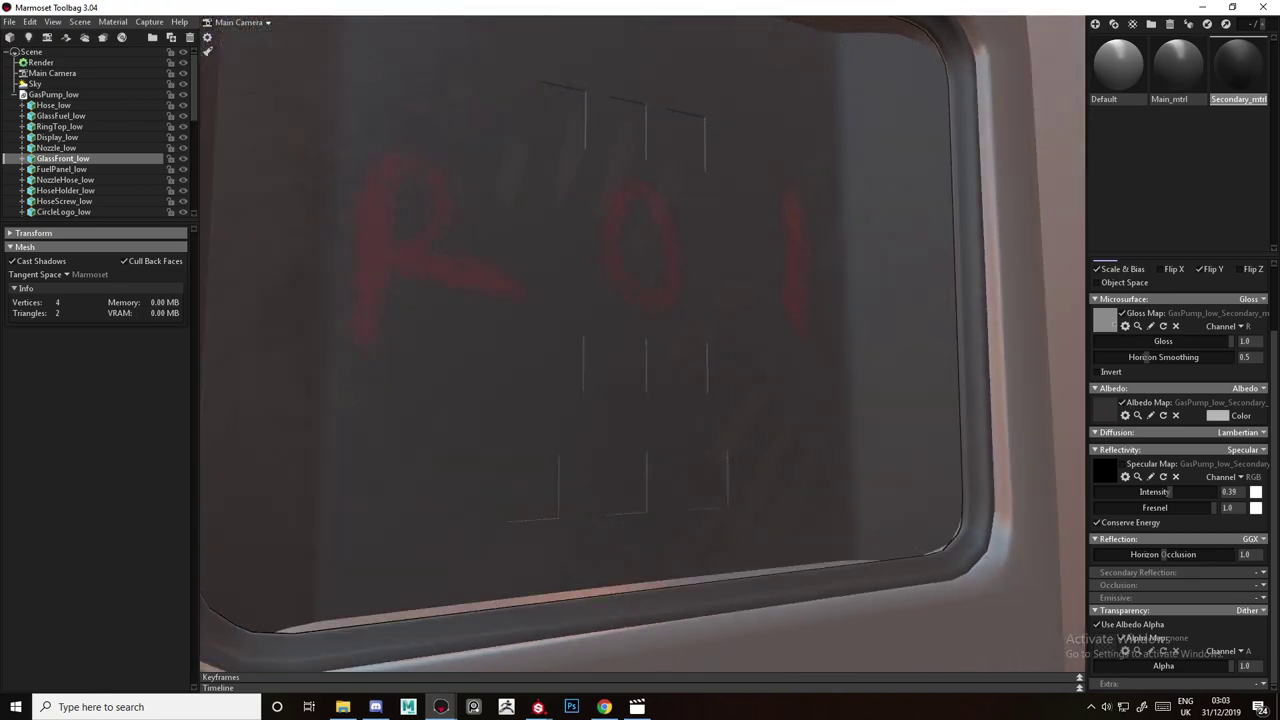